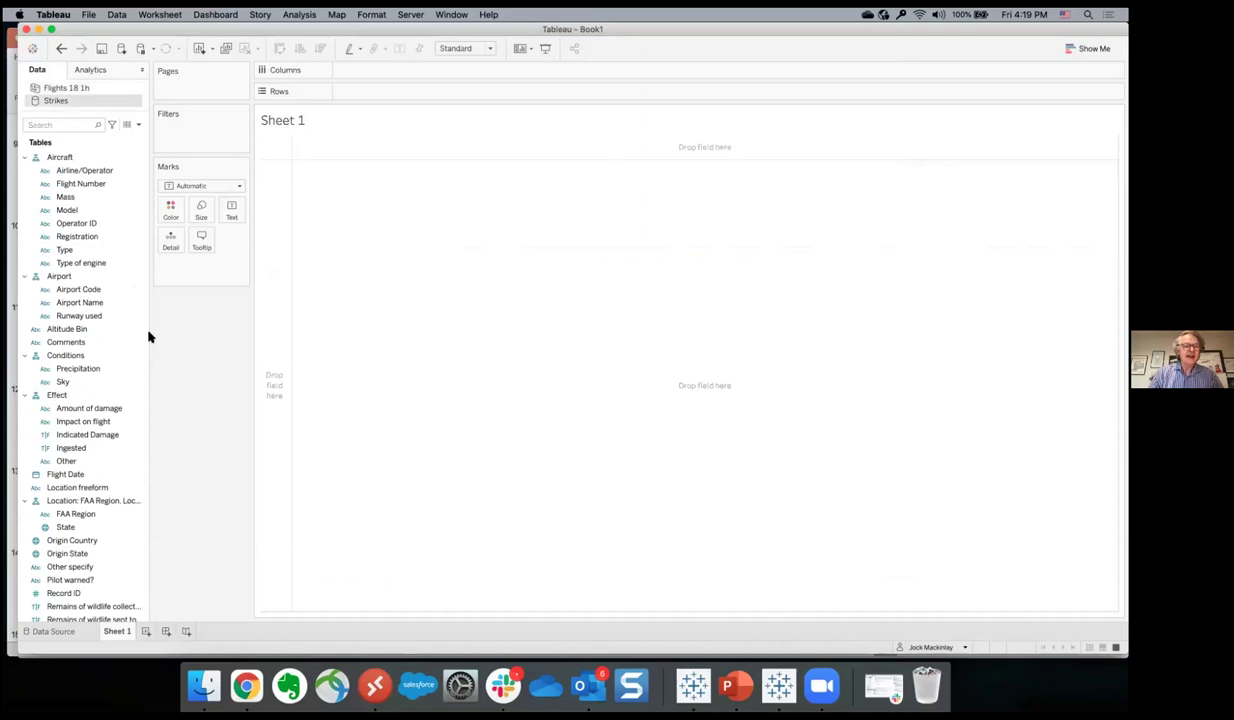
- Collapse the Aircraft, Airport, Conditions, Effect, Location, When and Wildlife folders to expose Strikes (Count)
left_click(94, 447)
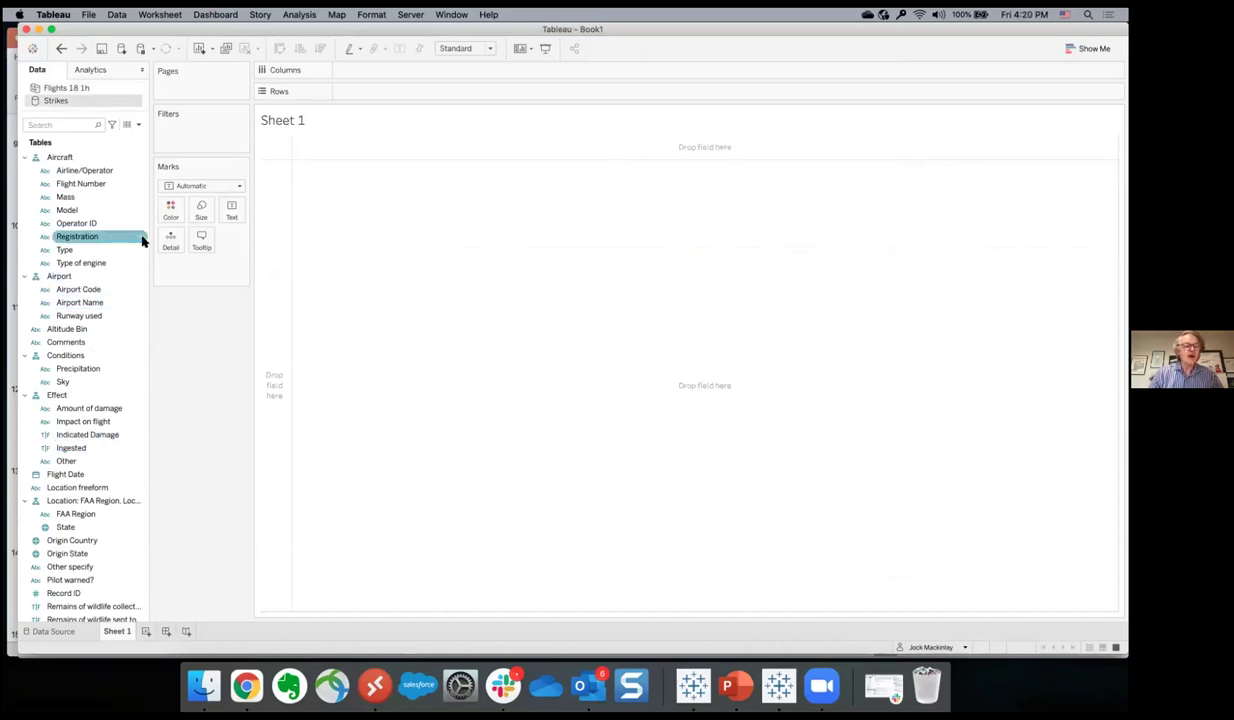
left_click(70, 184)
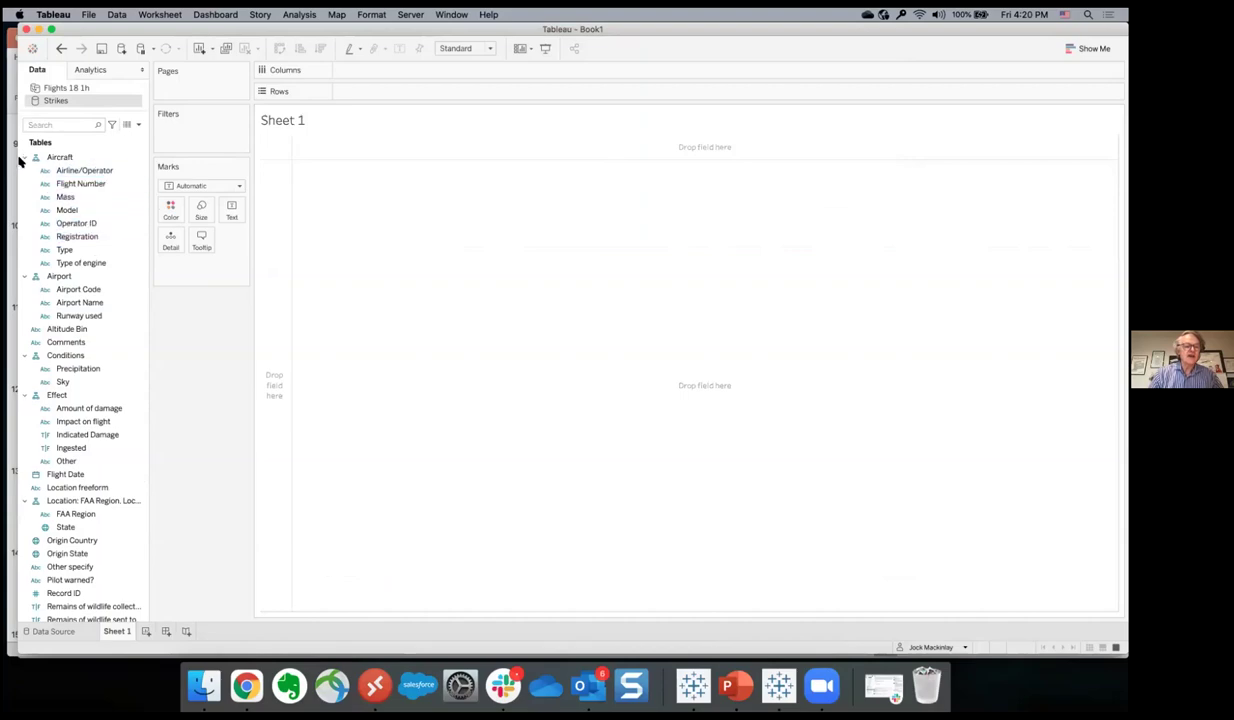
left_click(24, 157)
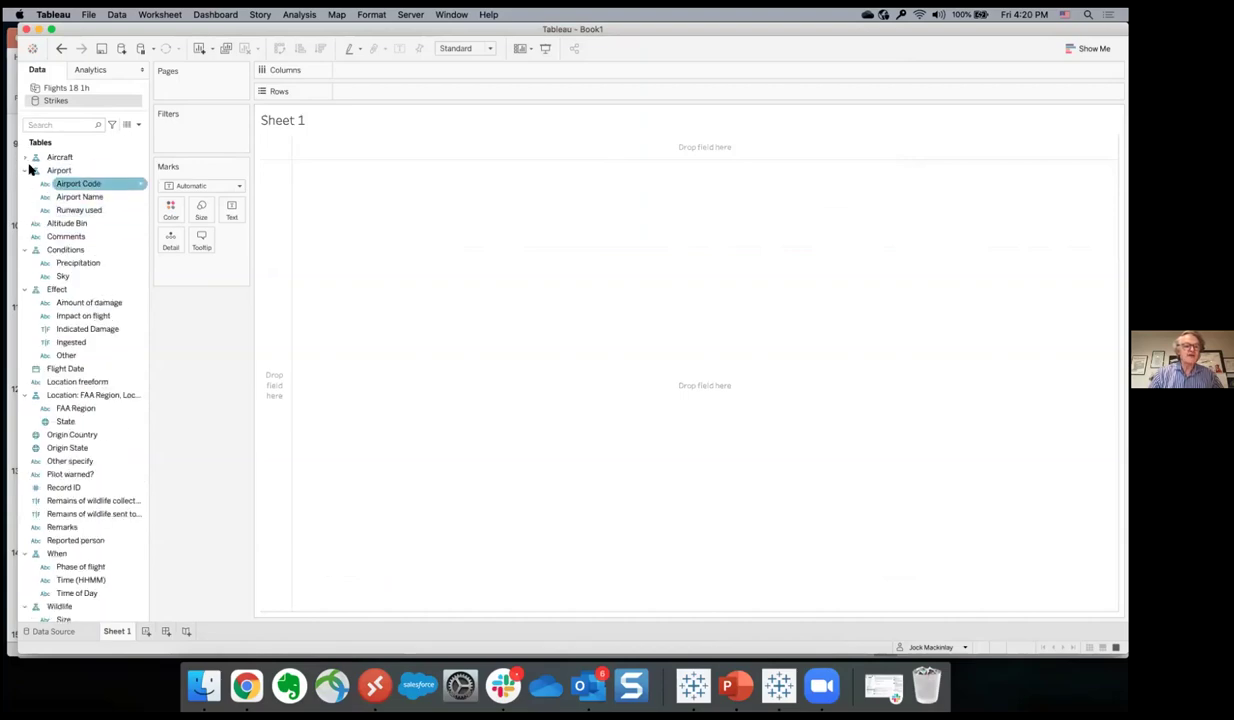
left_click(26, 171)
left_click(25, 171)
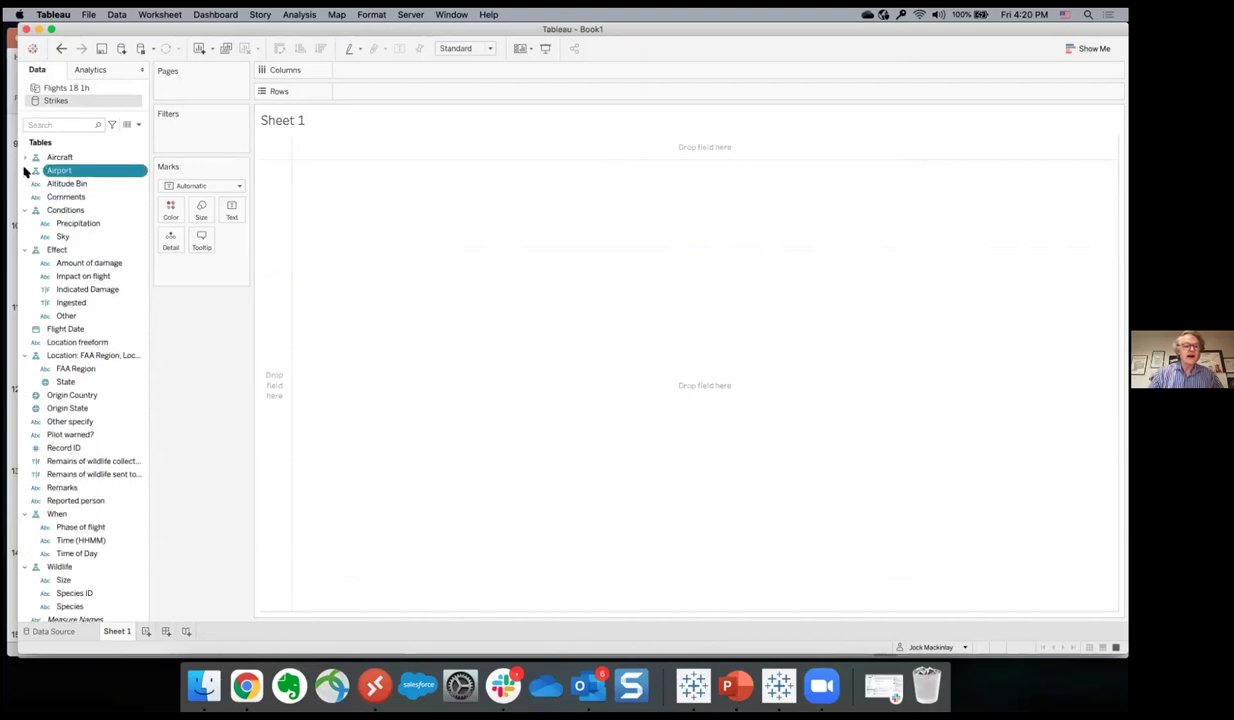
left_click(25, 210)
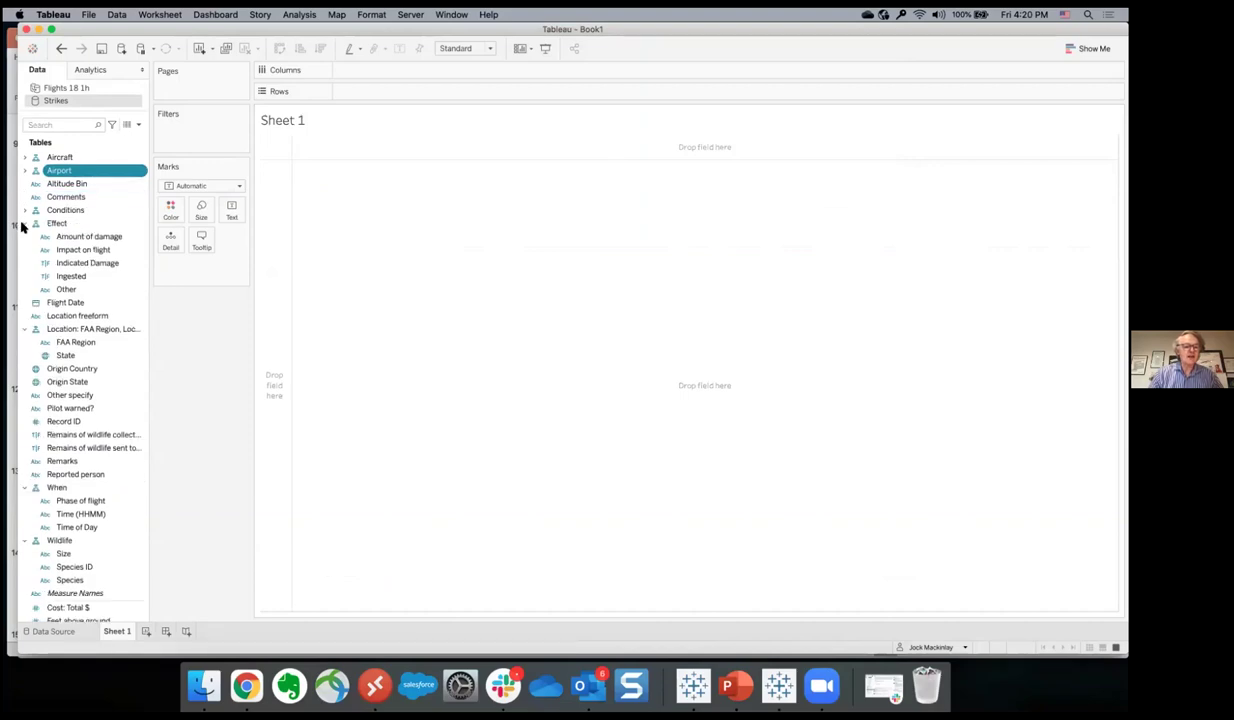
left_click(24, 224)
left_click(25, 262)
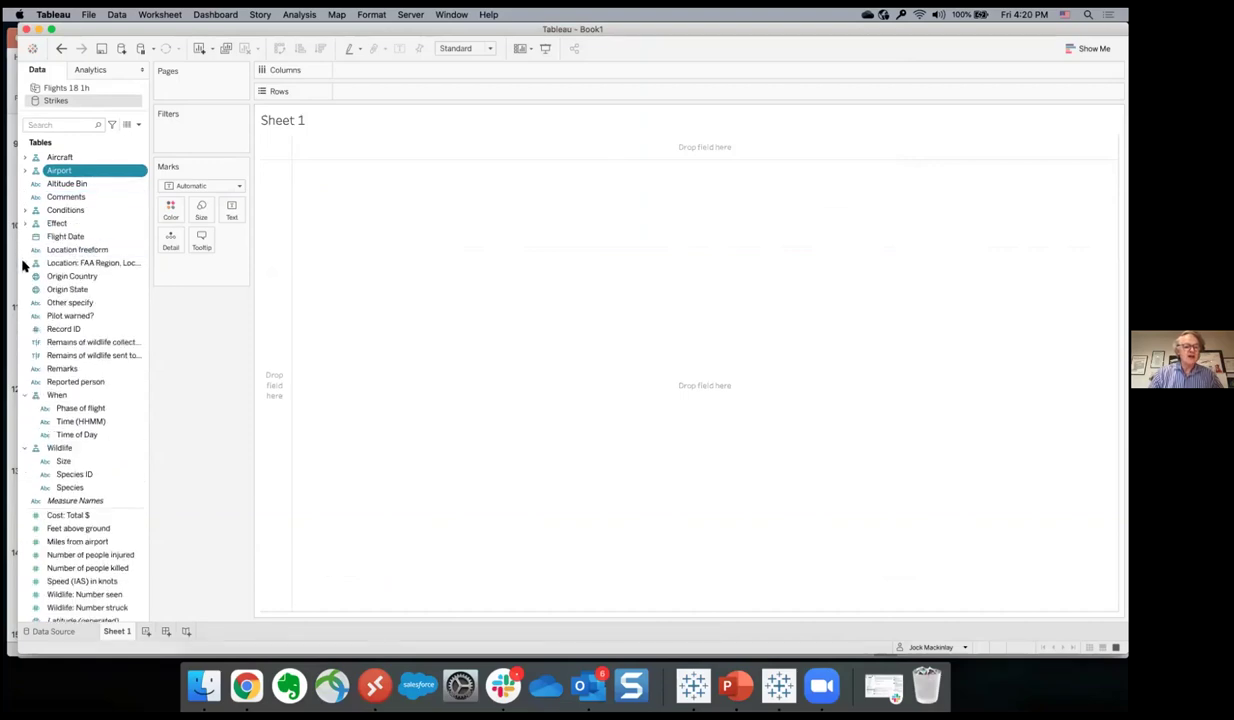
left_click(24, 395)
left_click(24, 408)
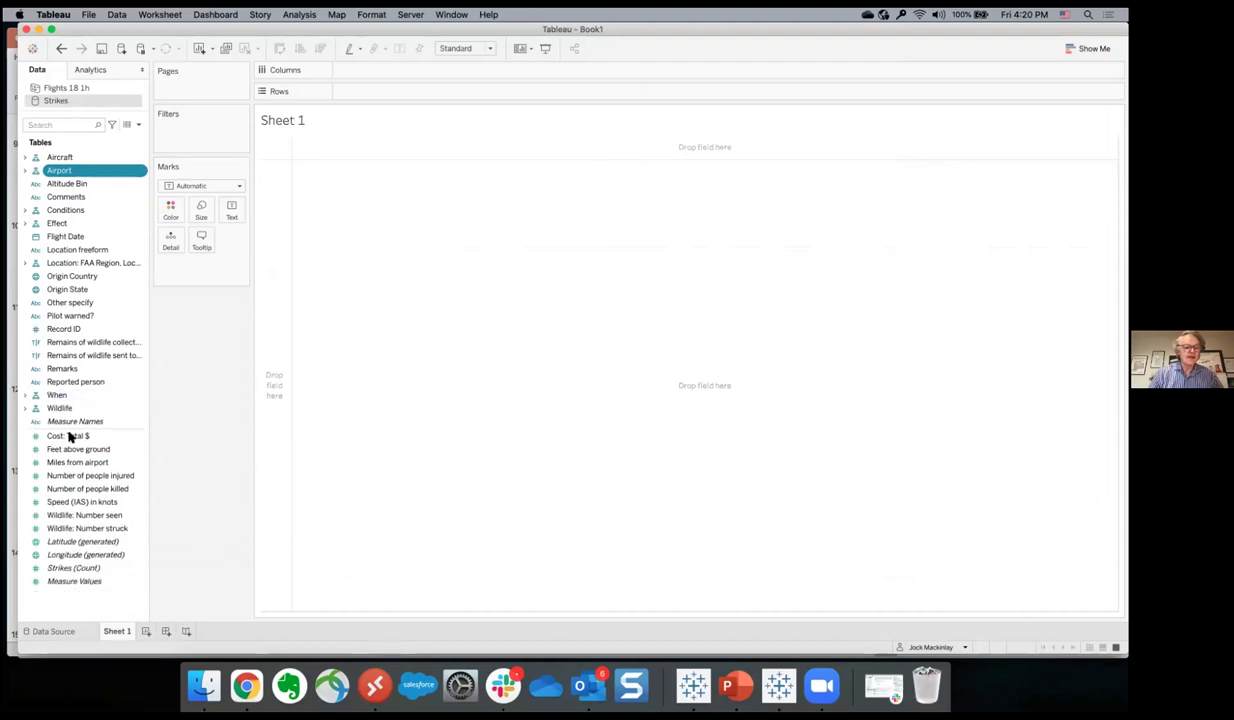
mouse_move(80, 585)
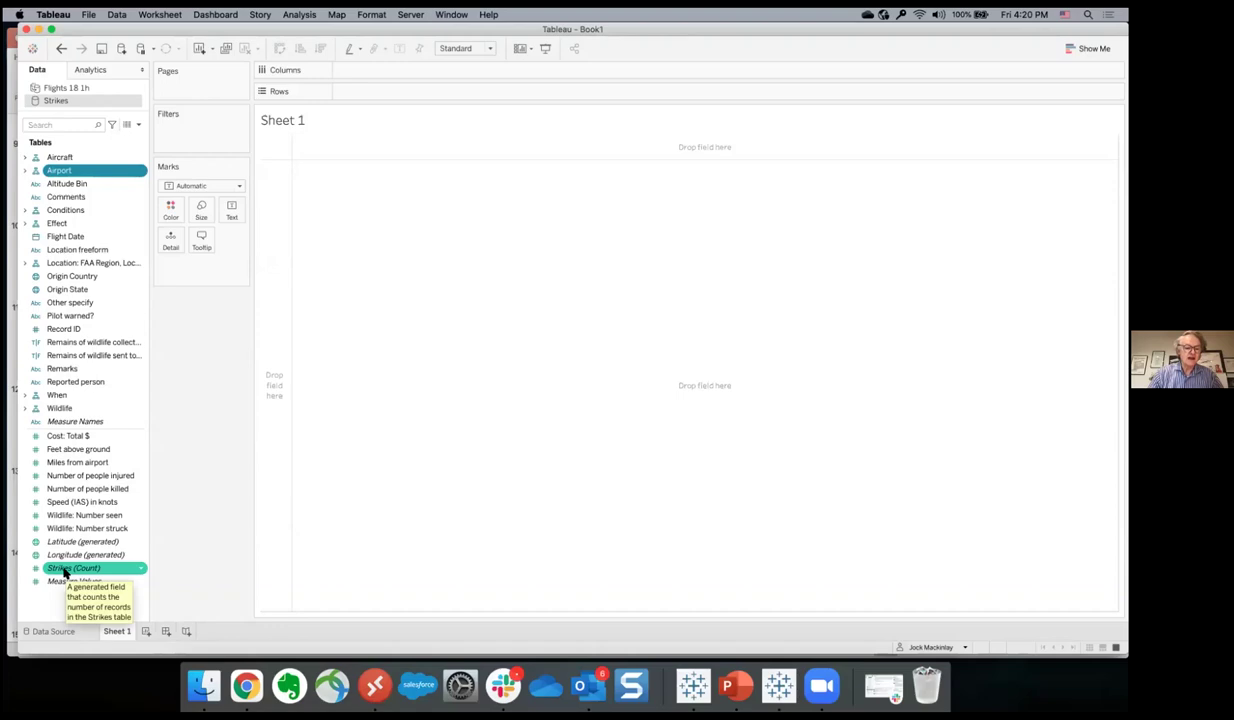
- Chart Strikes (Count) on Columns as a single 229,662 bar, then expand the Effect folder
mouse_move(64, 571)
left_mouse_down()
mouse_move(375, 94)
mouse_move(412, 72)
left_mouse_up()
mouse_move(432, 142)
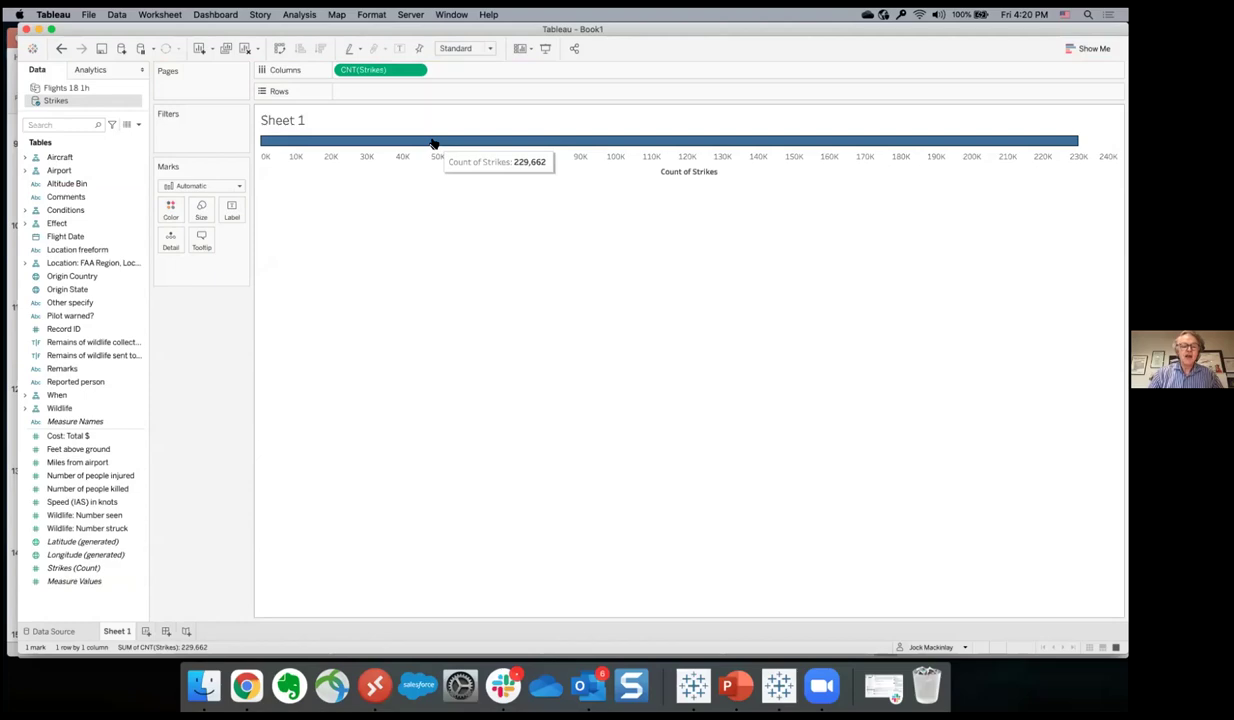
left_click(28, 289)
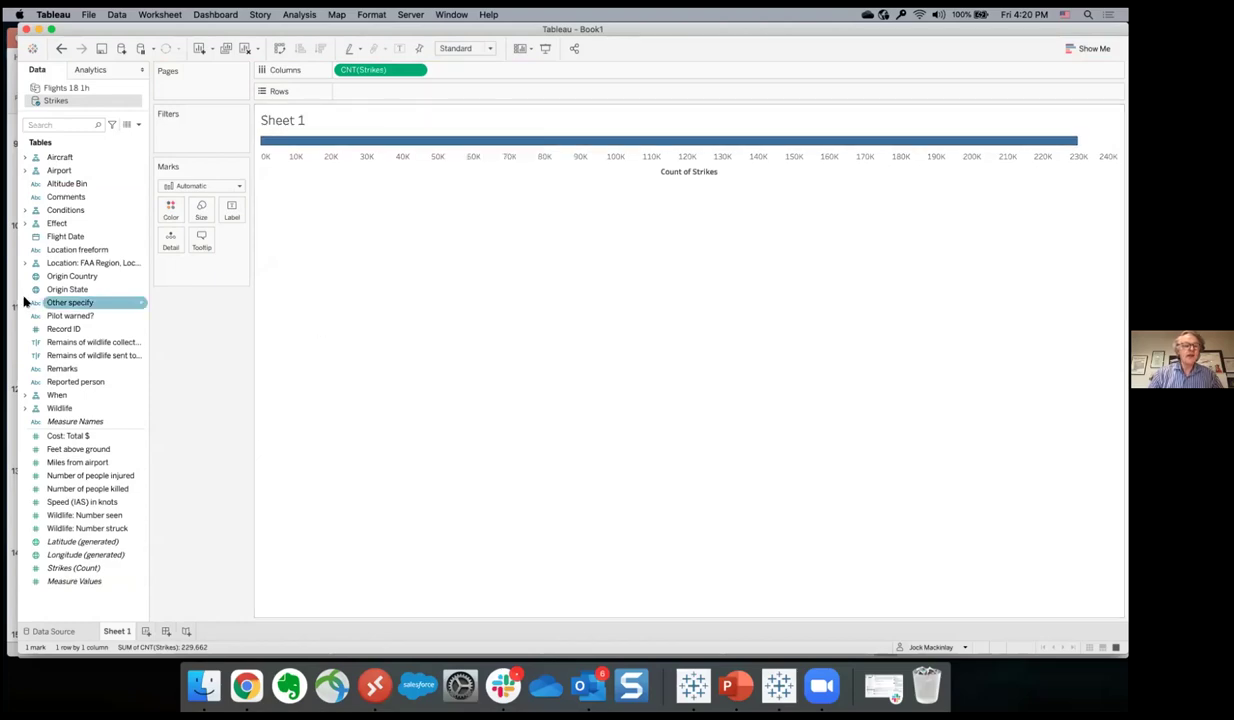
left_click(25, 223)
left_click(101, 238)
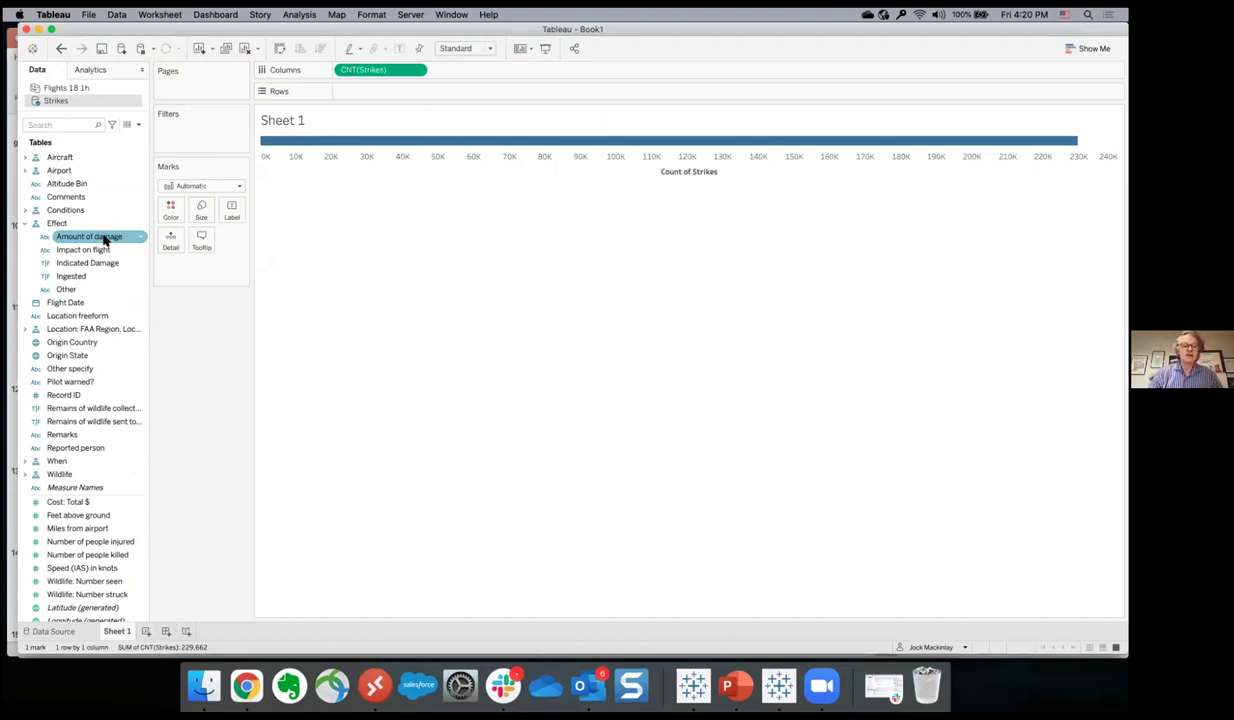
- Split the strike count by Amount of damage on Rows and colour each damage level's bar
left_click_drag(104, 239, 393, 92)
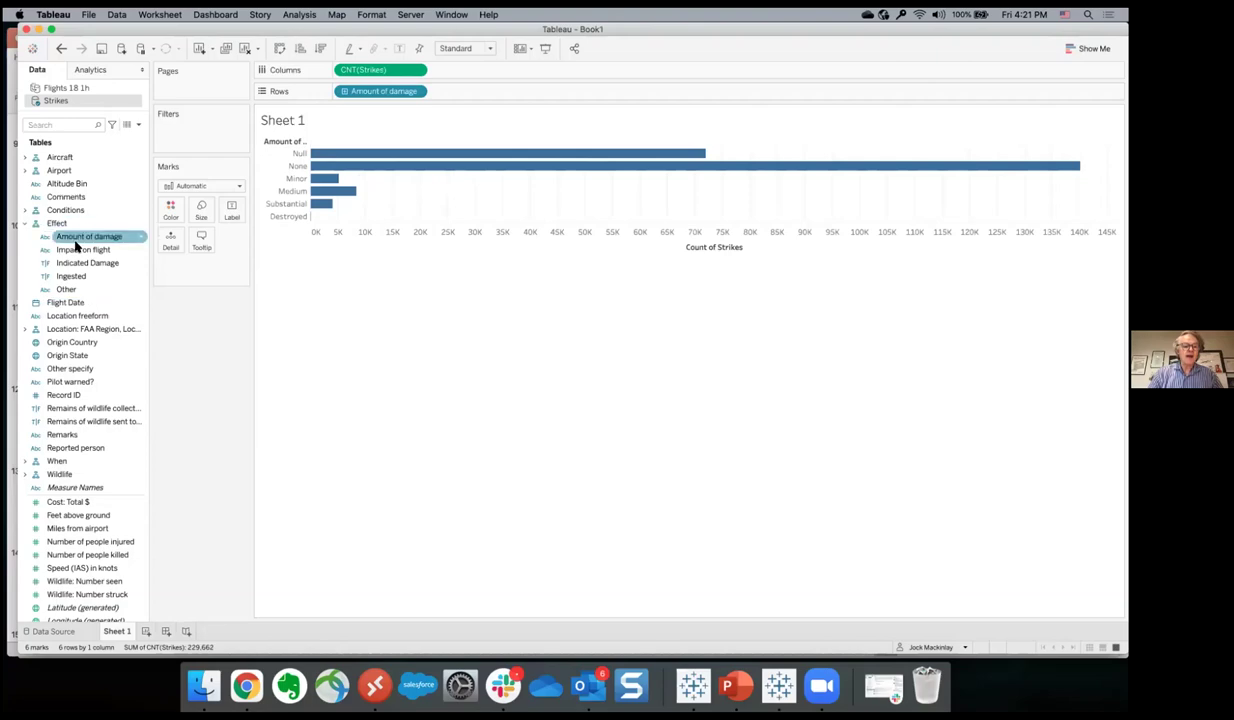
left_click_drag(72, 240, 165, 212)
mouse_move(507, 159)
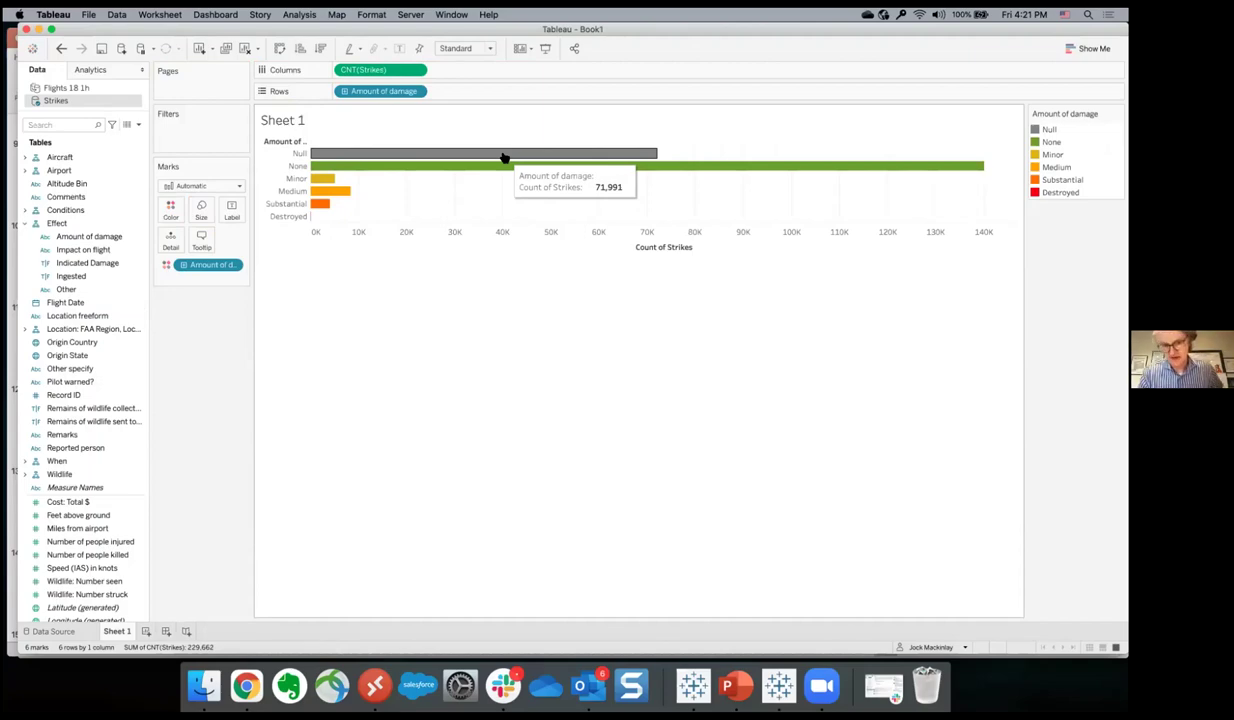
left_click(492, 166)
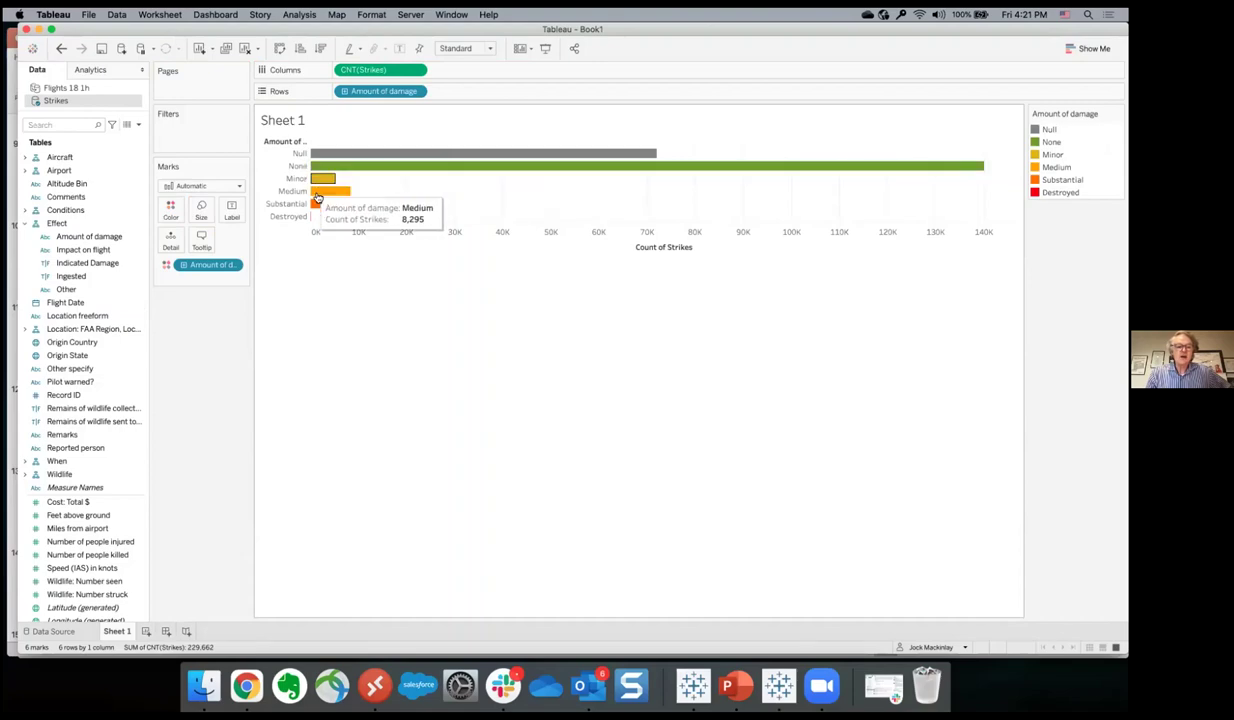
mouse_move(313, 220)
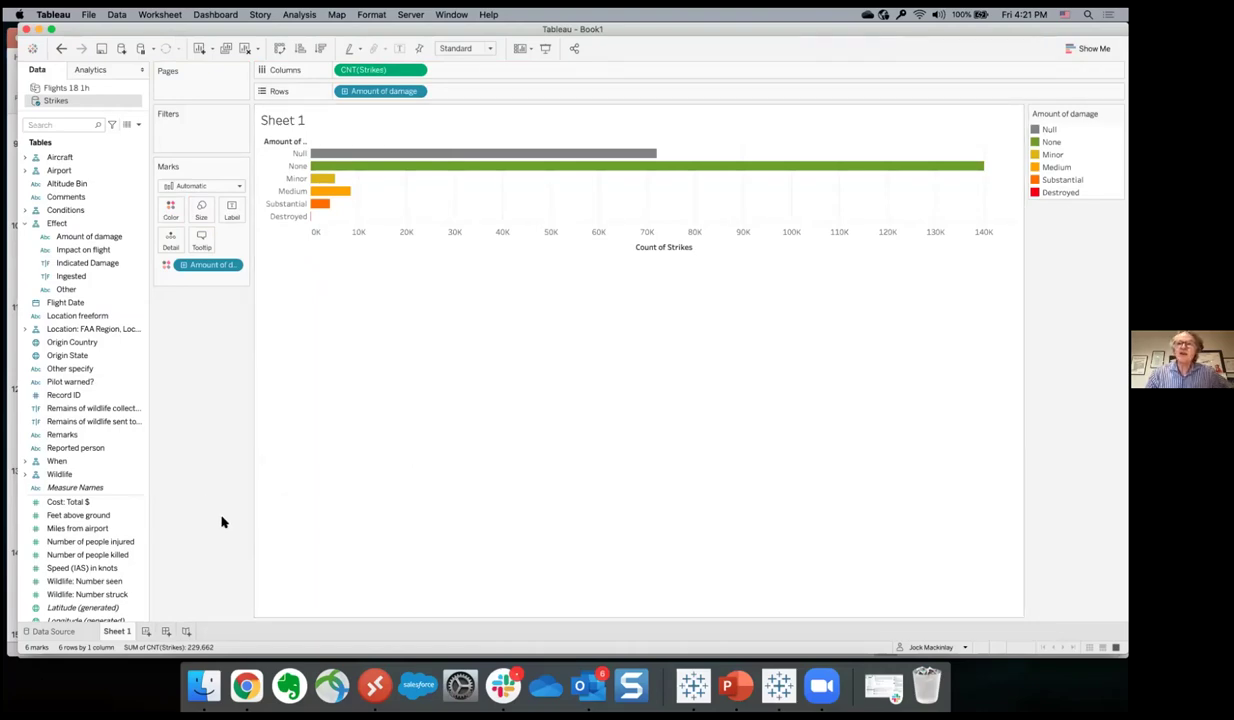
left_click(84, 501)
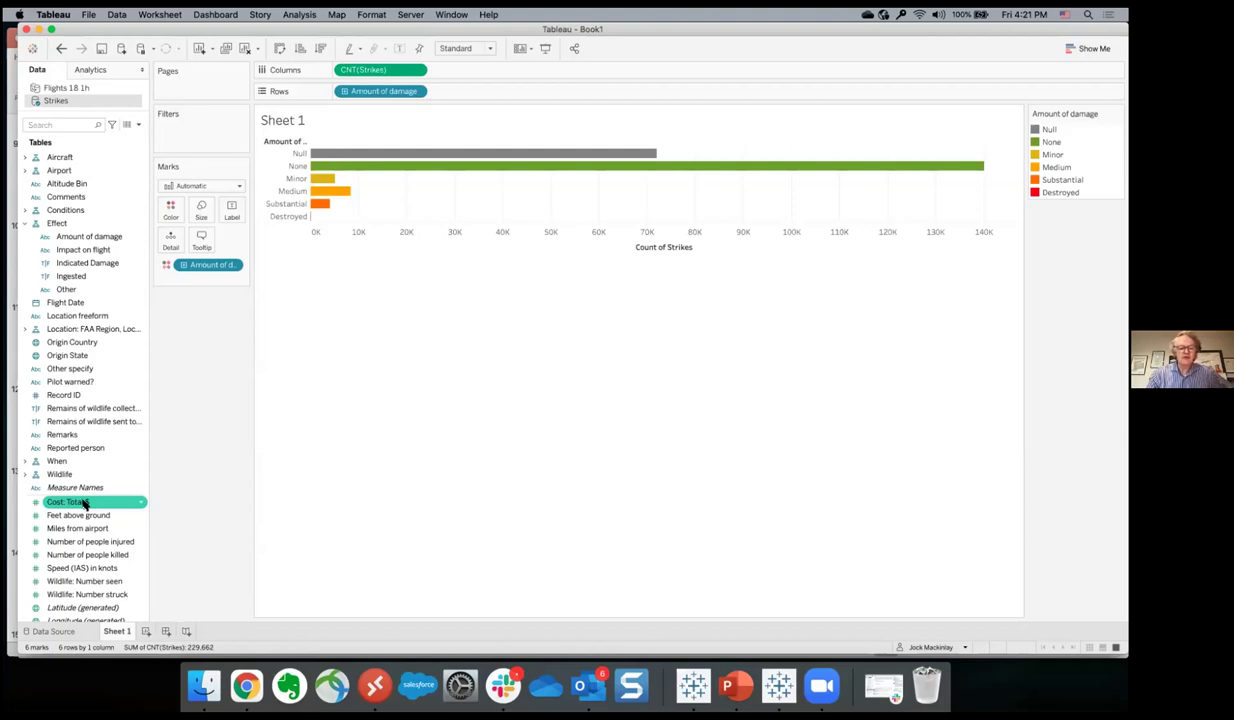
- Add SUM(Cost: Total $) to Columns beside CNT(Strikes) for each damage level
left_click_drag(84, 501, 474, 72)
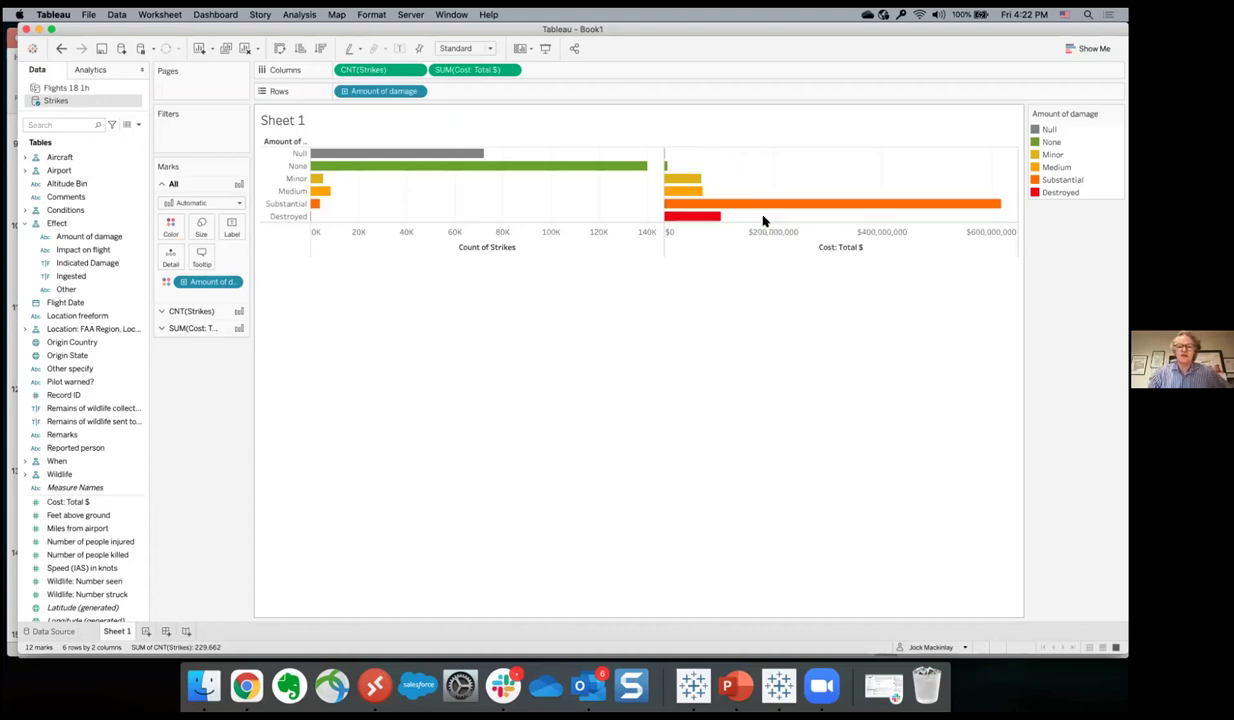
mouse_move(755, 207)
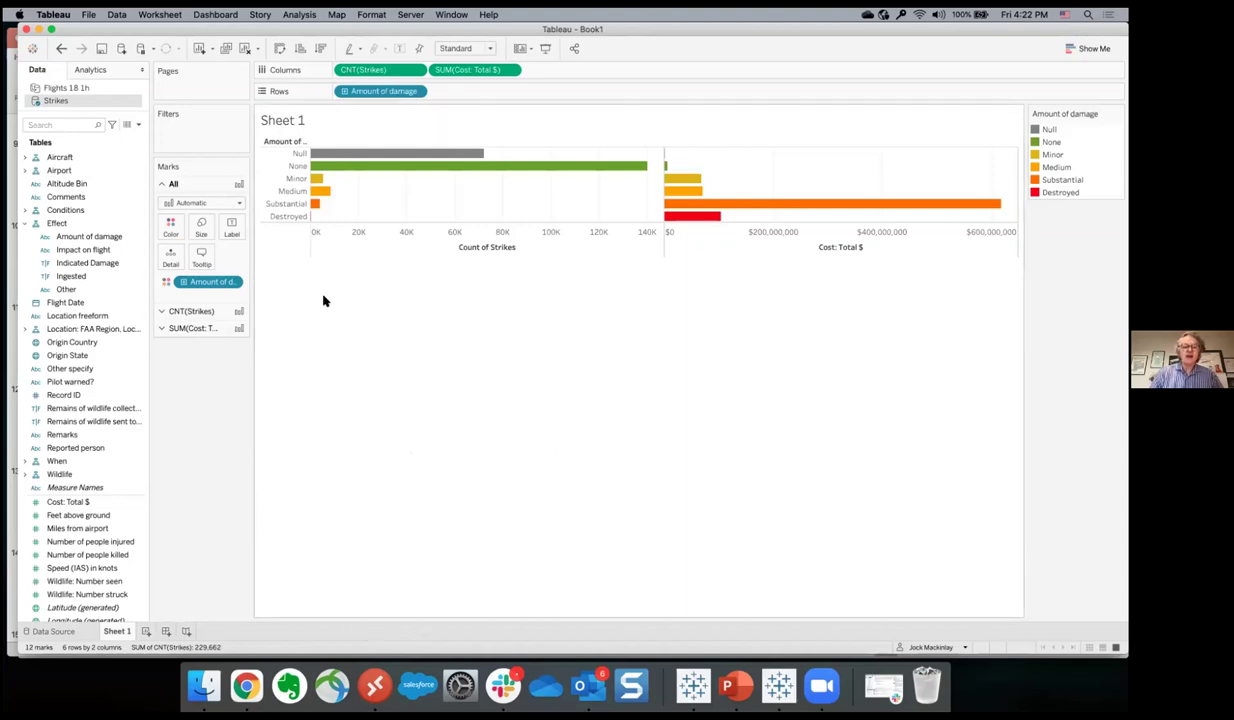
mouse_move(312, 219)
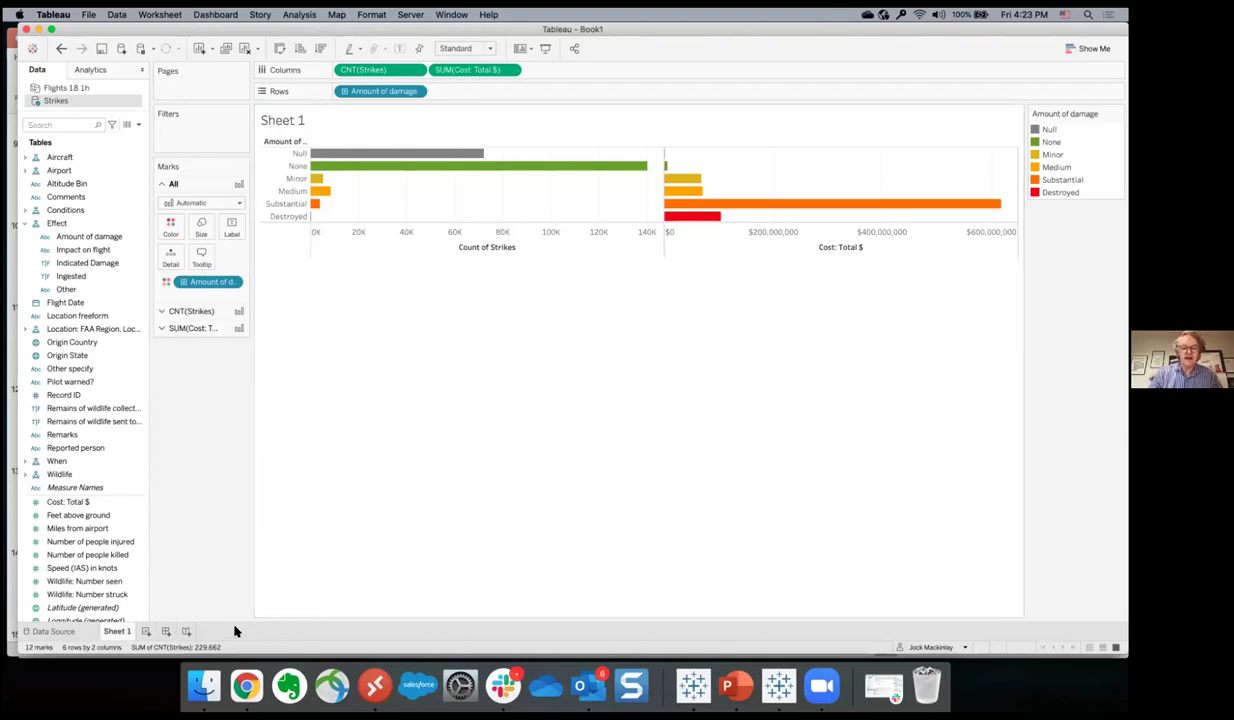
left_click(147, 632)
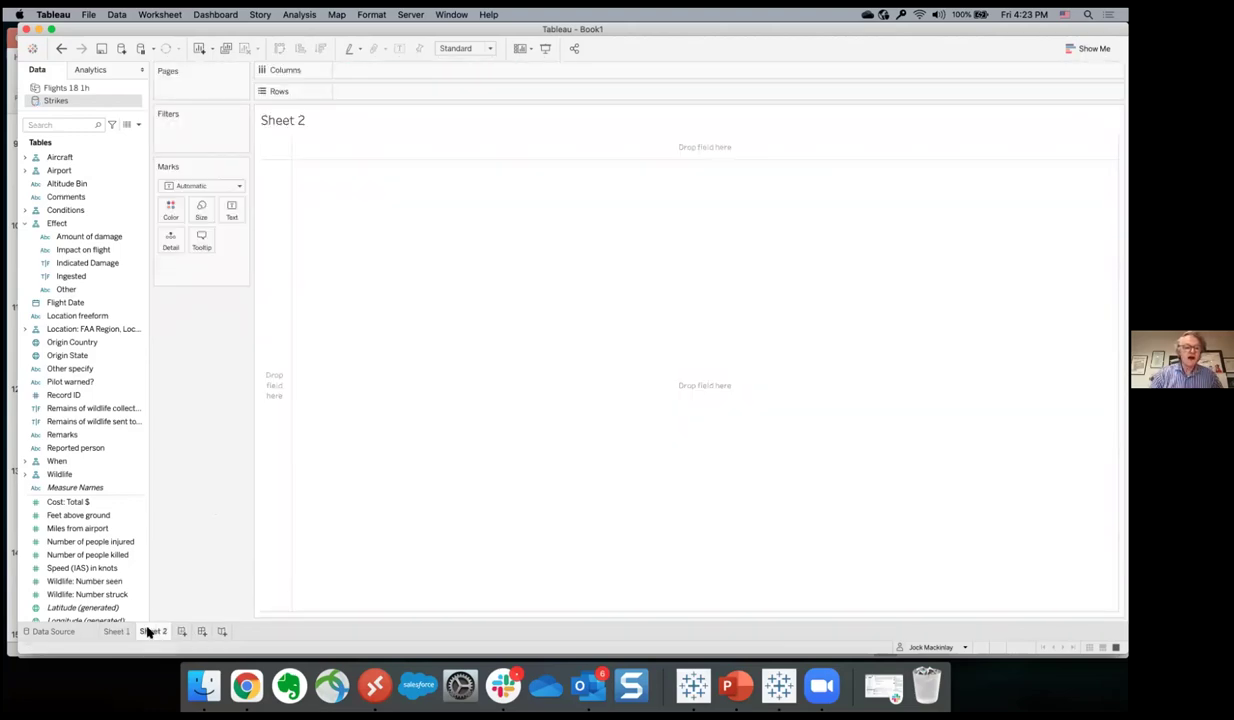
left_click(72, 358)
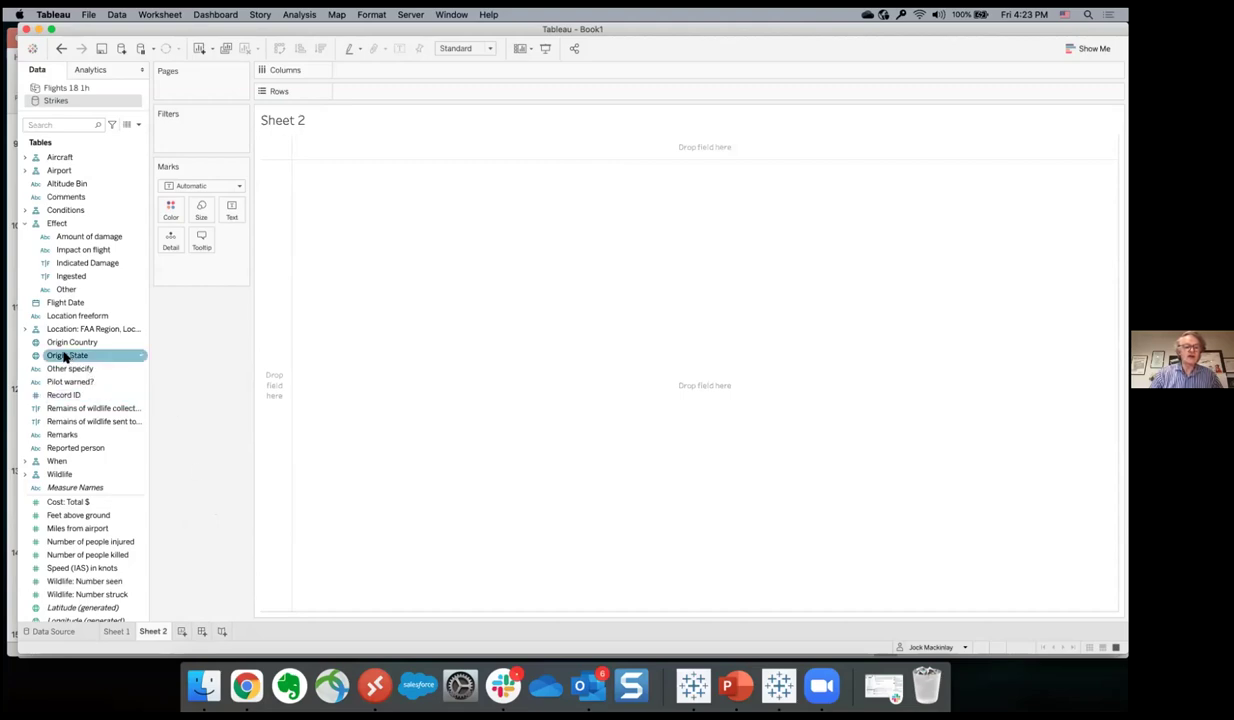
left_click_drag(64, 357, 170, 242)
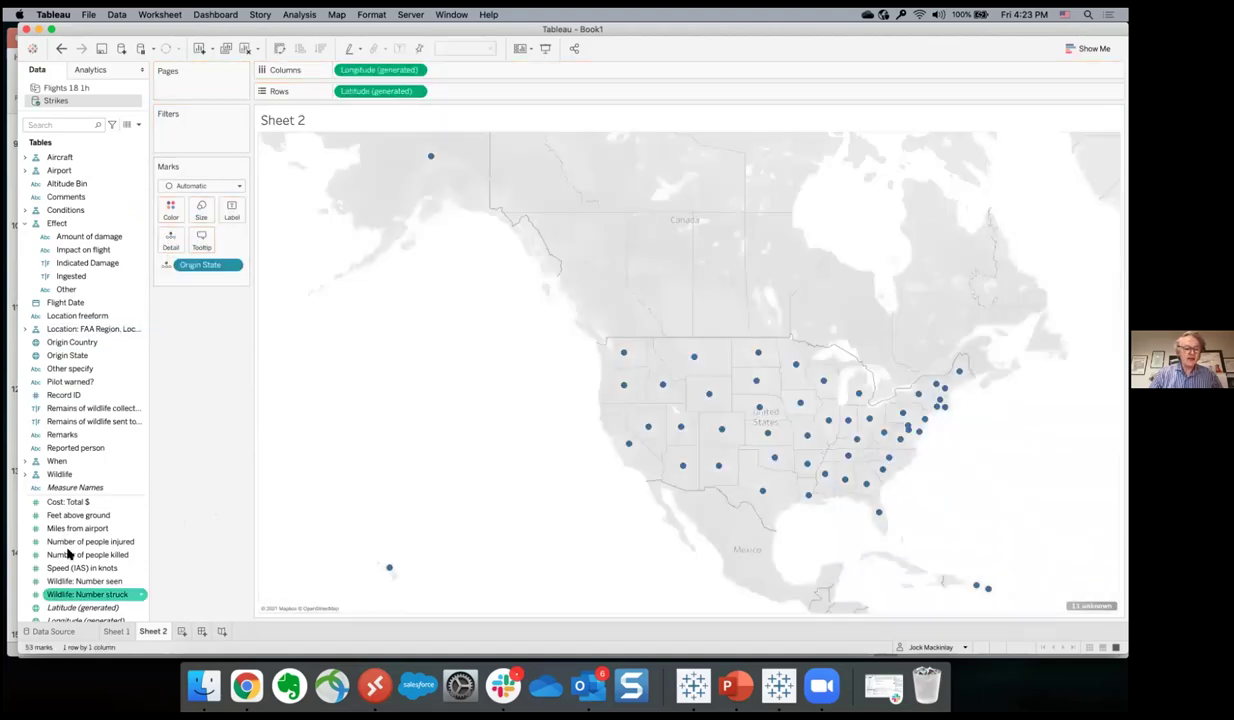
scroll(64, 588, "down", 3)
left_click_drag(60, 598, 171, 210)
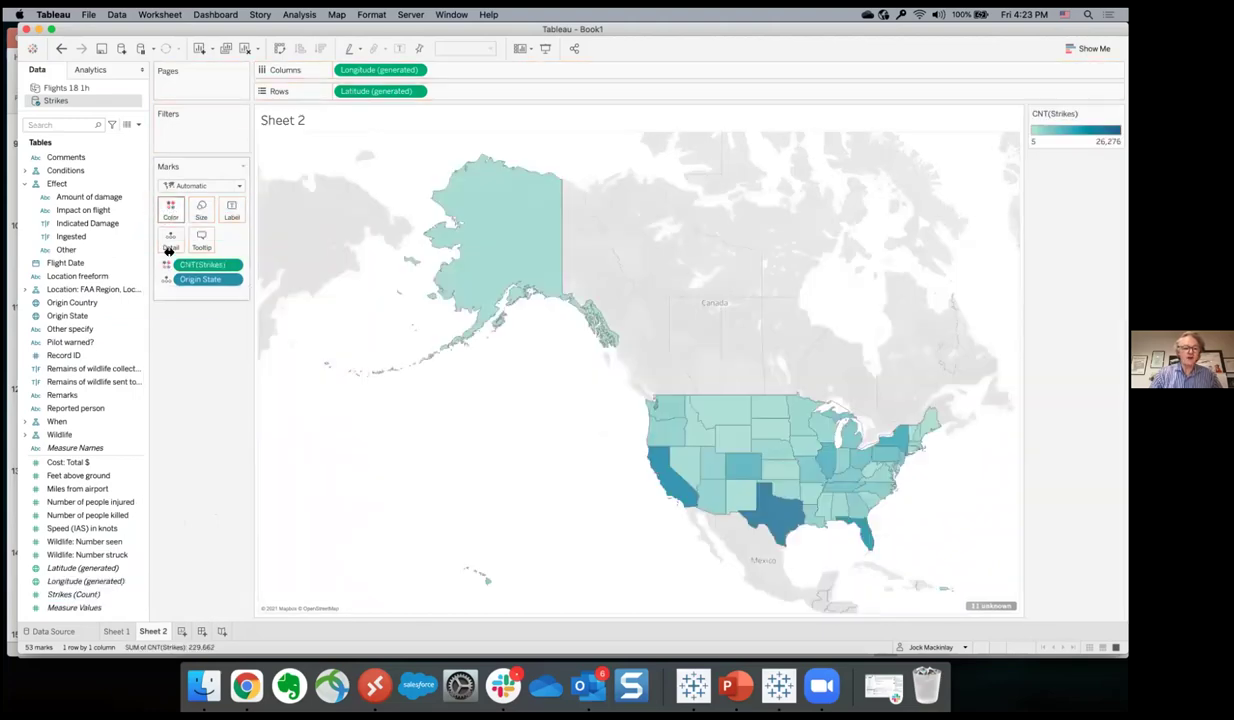
left_click_drag(70, 303, 193, 294)
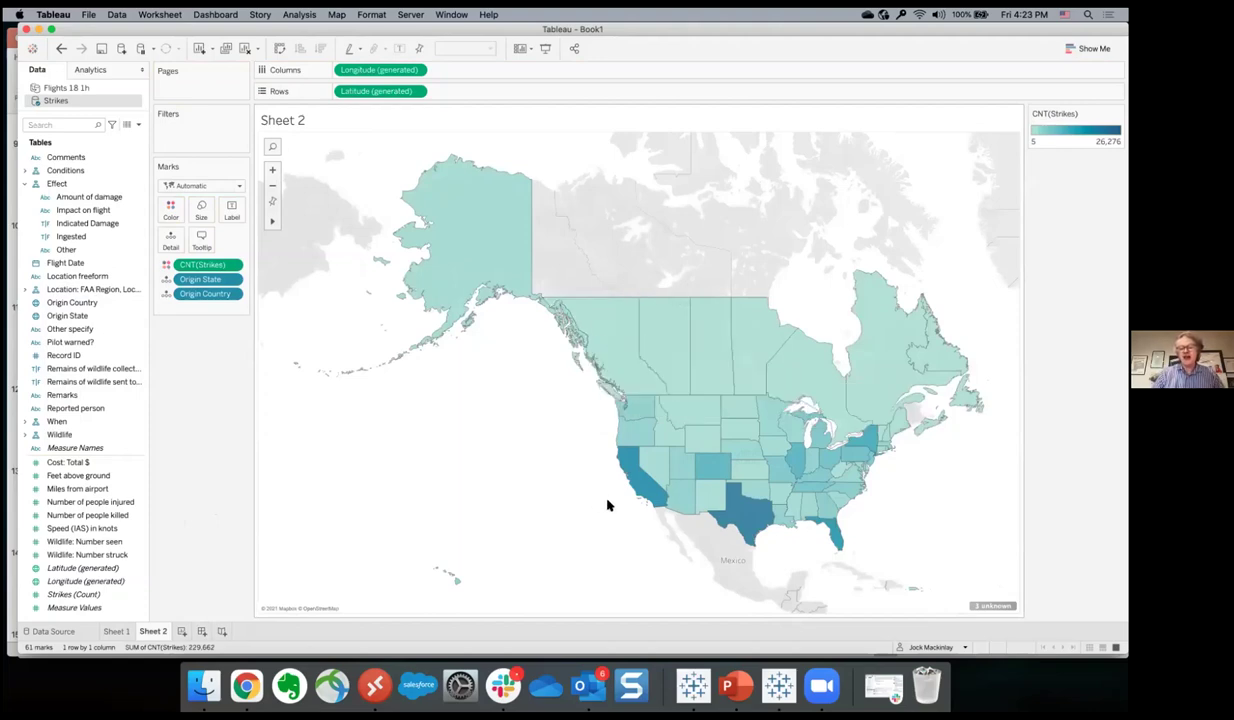
mouse_move(721, 379)
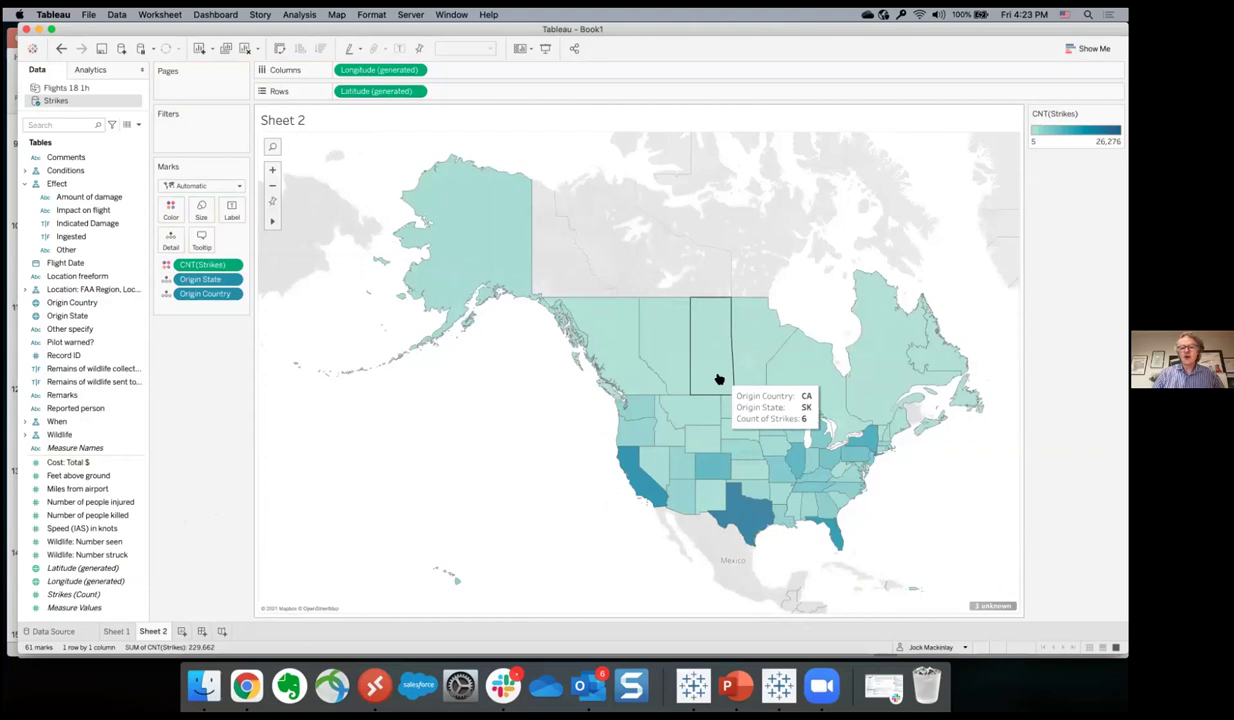
mouse_move(662, 357)
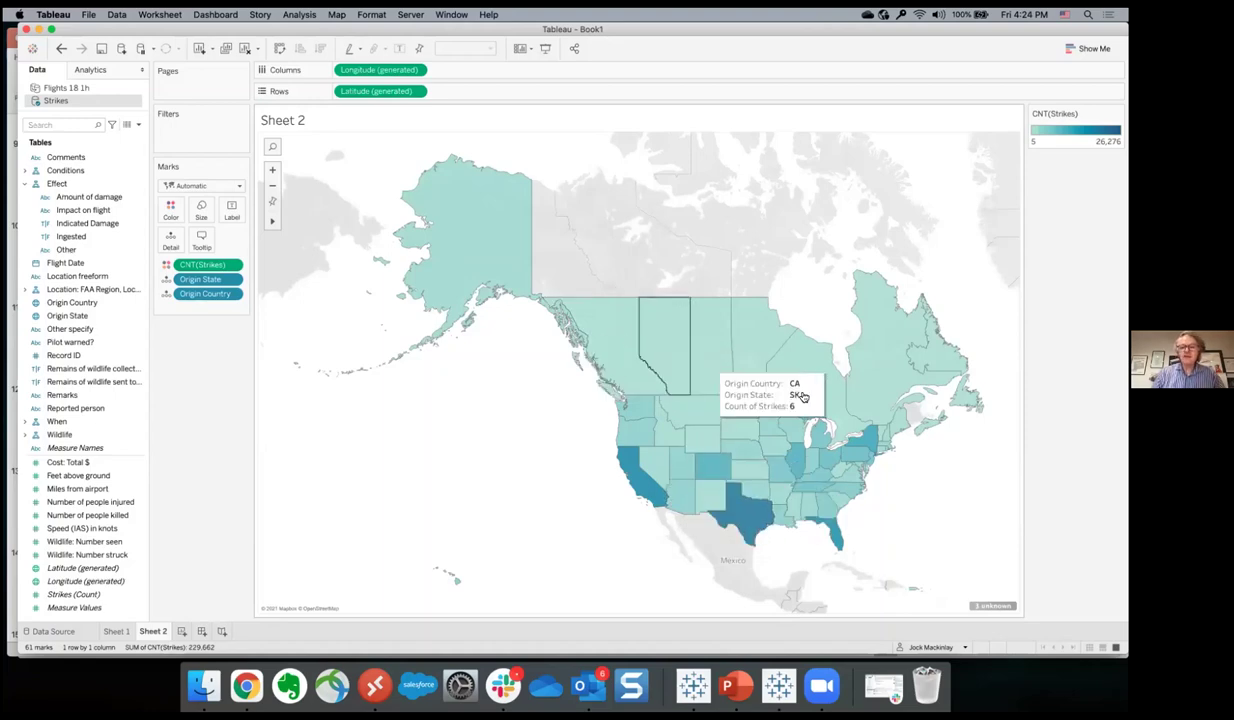
mouse_move(879, 395)
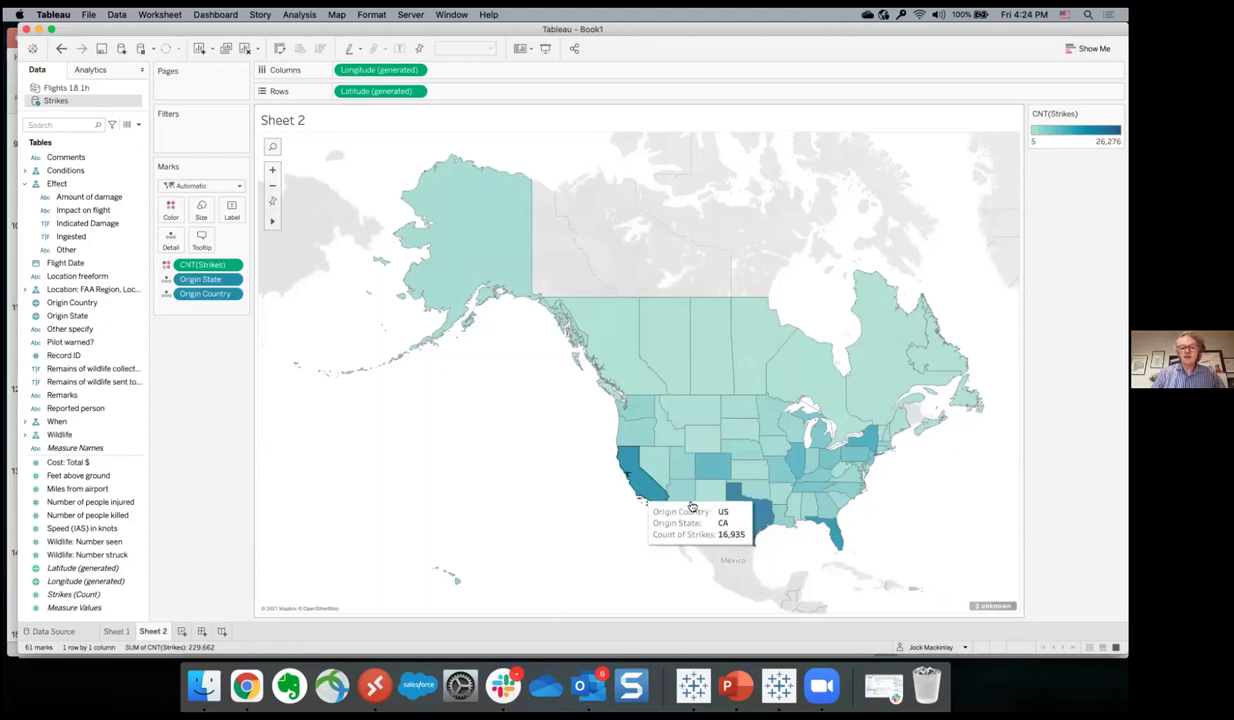
mouse_move(836, 536)
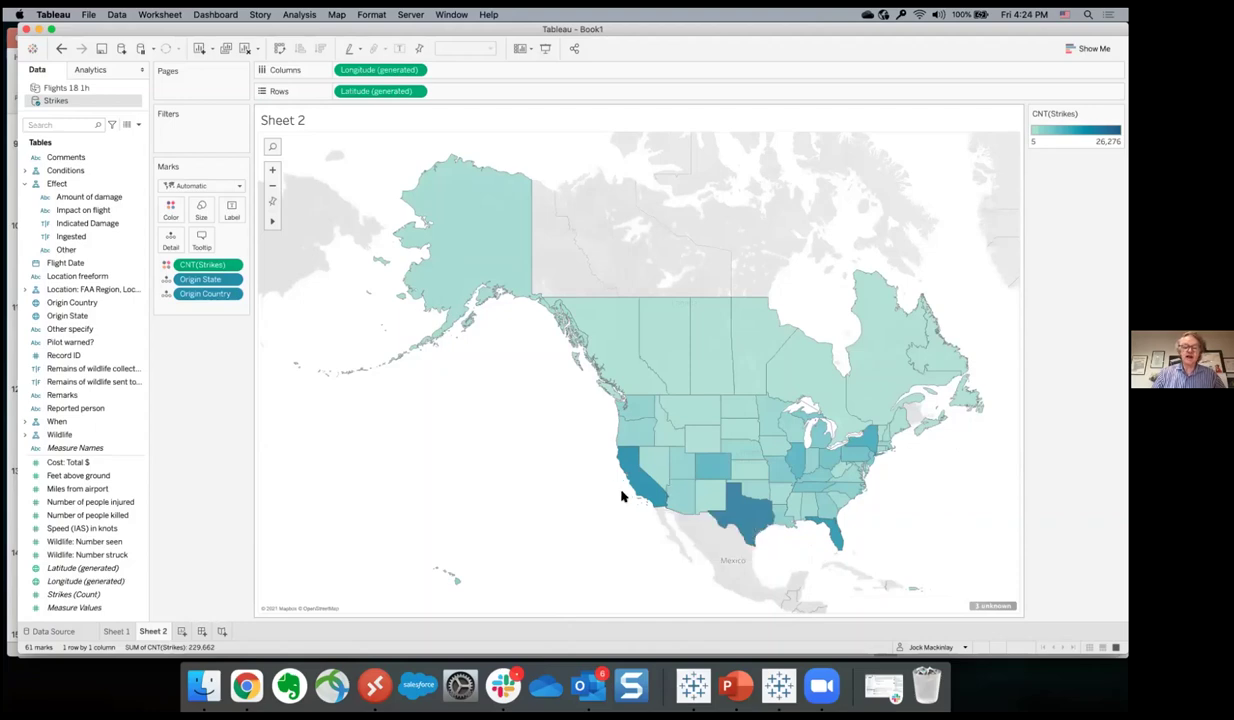
mouse_move(711, 467)
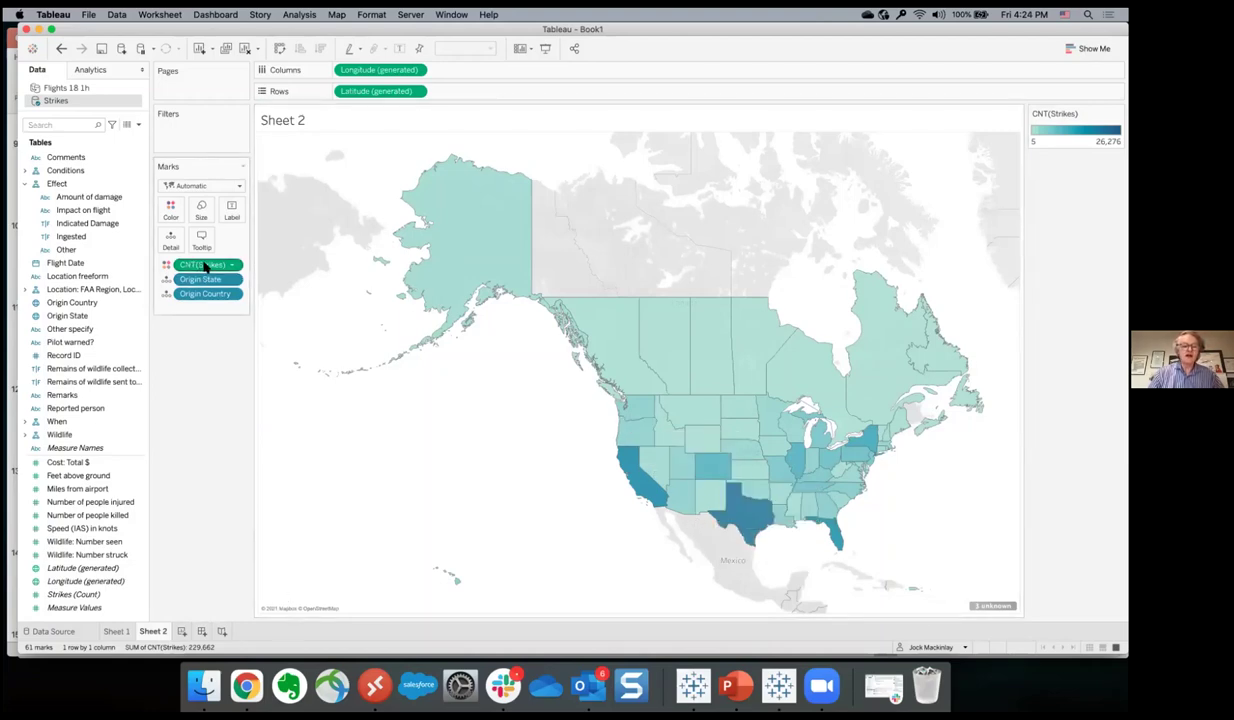
- Move CNT(Strikes) from Color to Size so states show circles sized 5 to 26,276
left_click_drag(205, 265, 201, 210)
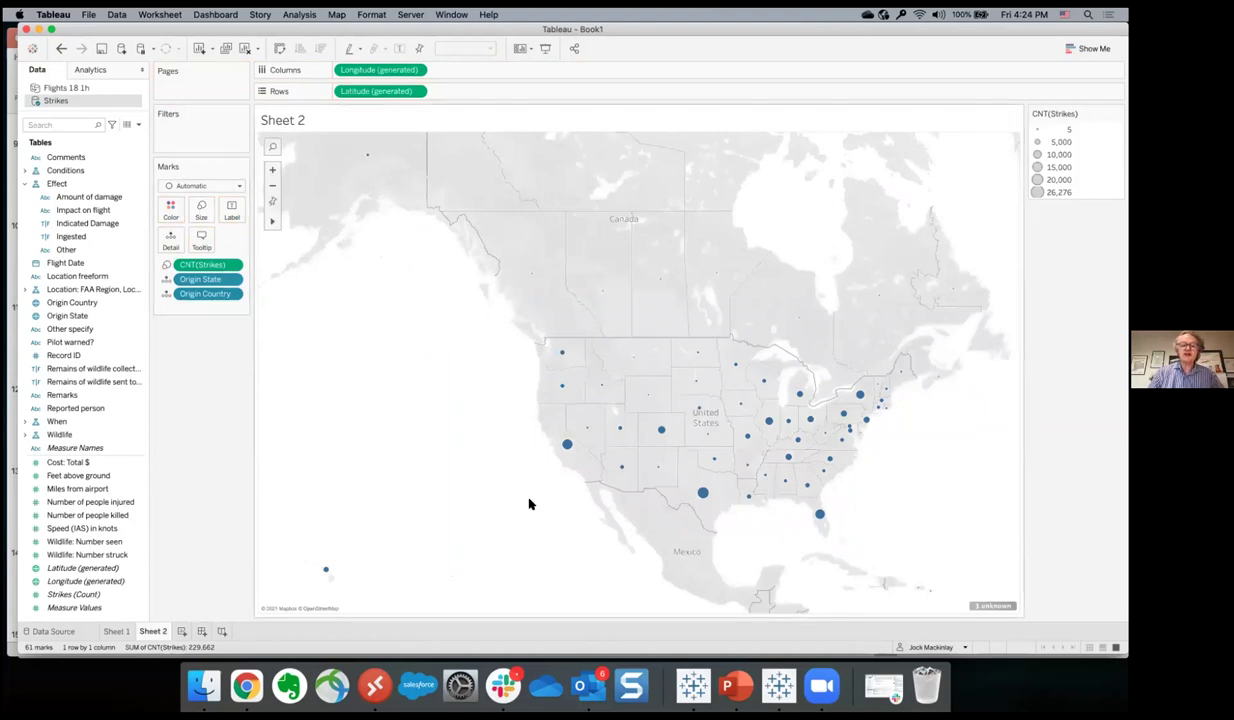
mouse_move(667, 437)
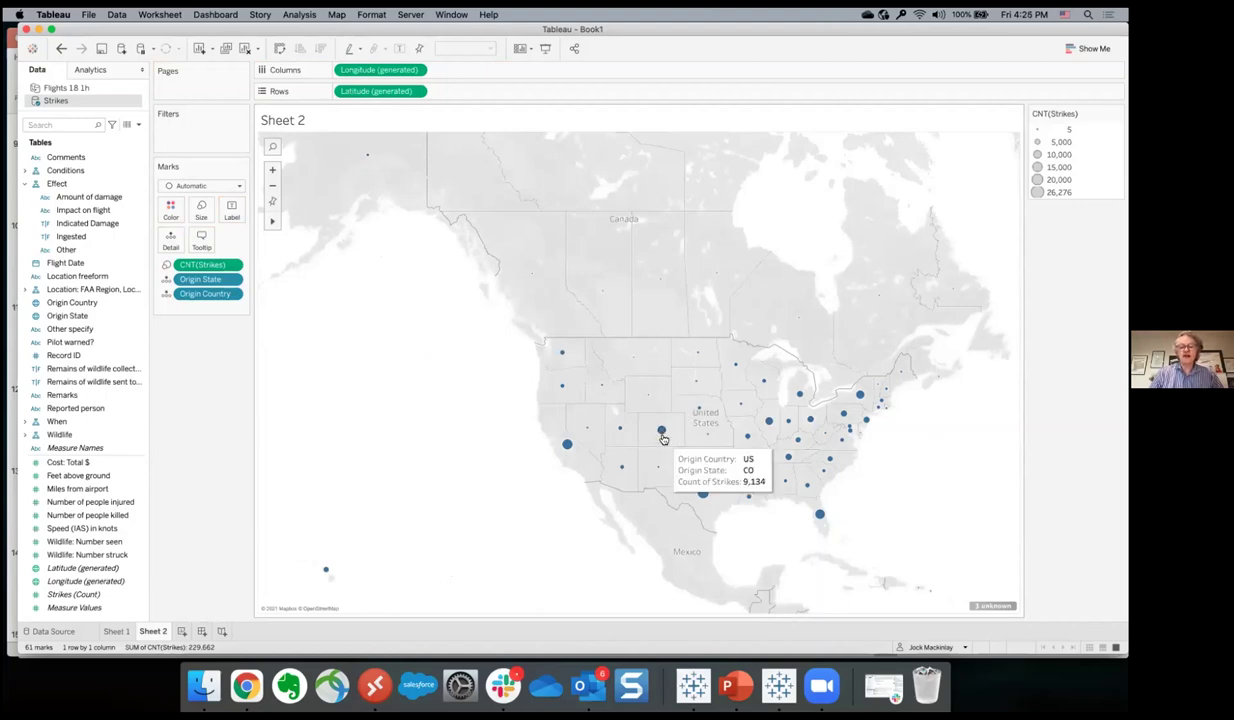
left_click_drag(841, 418, 798, 477)
left_click(972, 454)
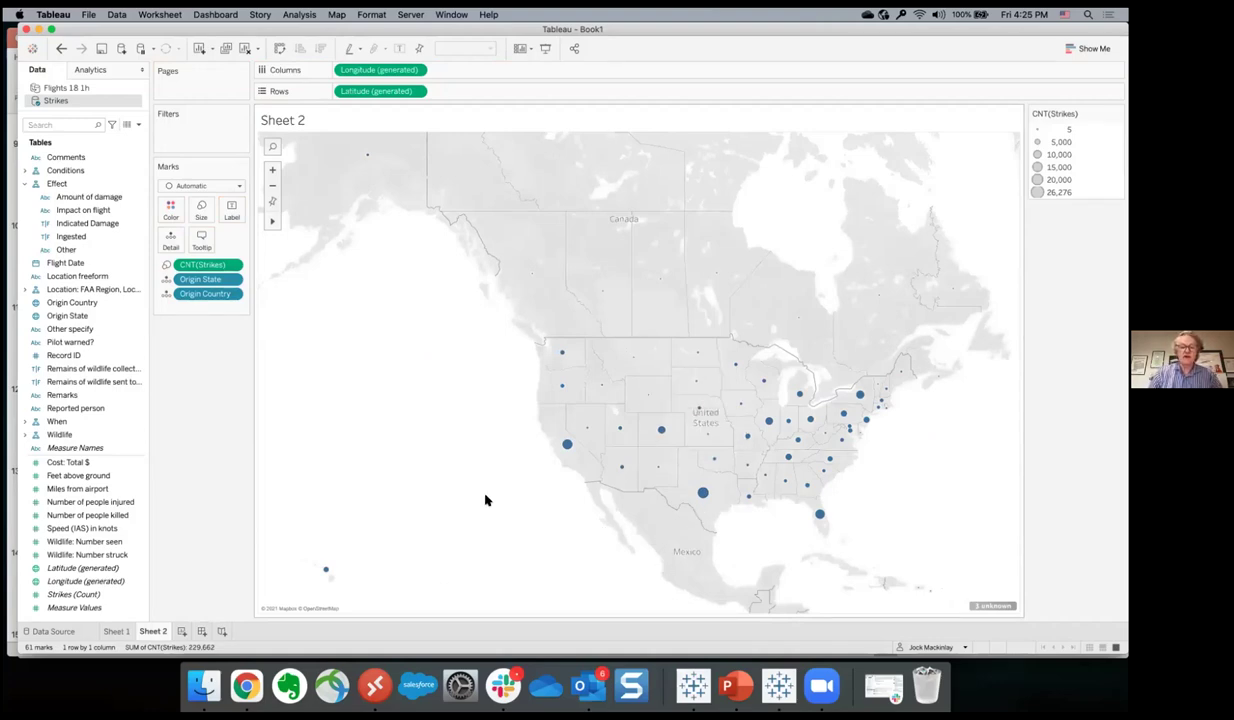
mouse_move(563, 357)
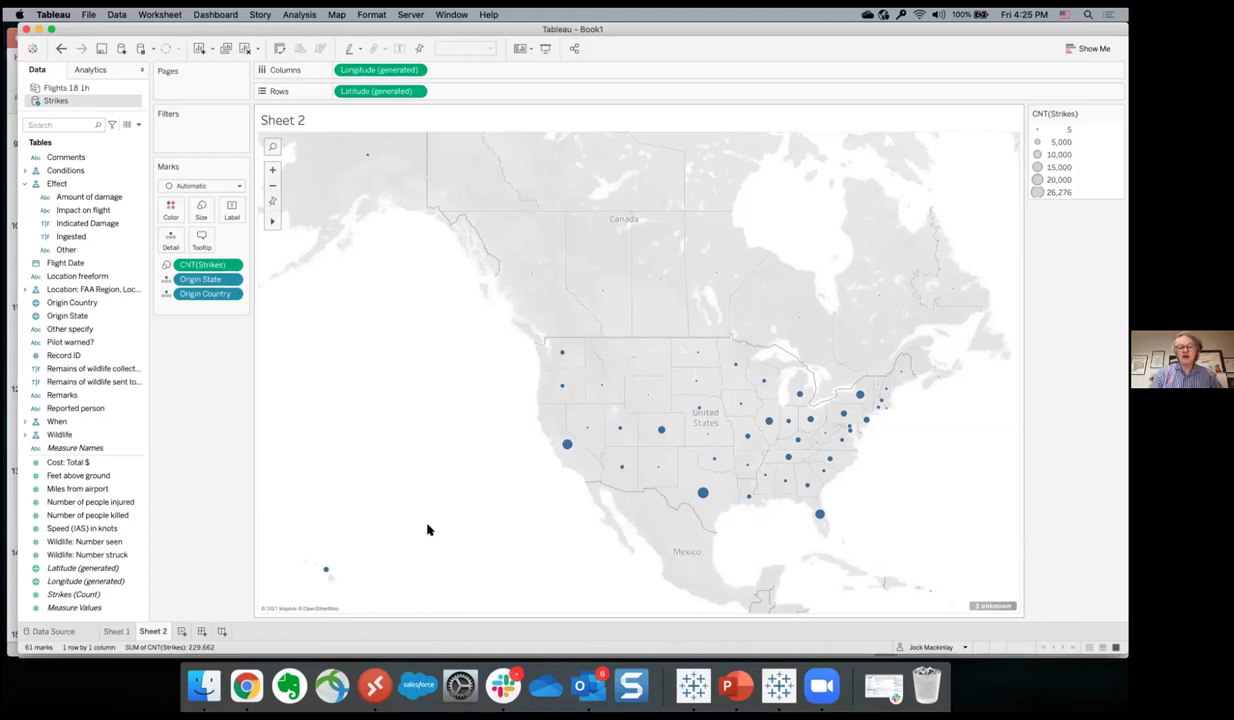
- On a new Sheet 3, plot Strikes (Count) on Rows against years of Flight Date
left_click(180, 632)
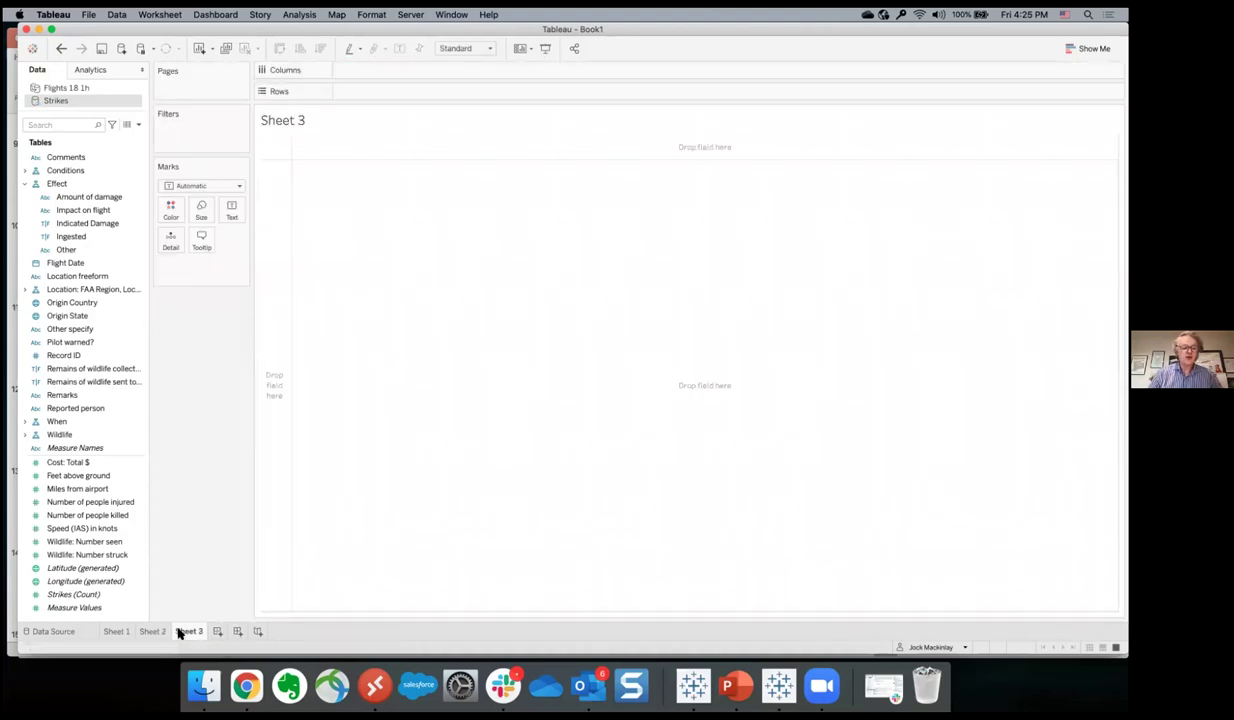
left_click(76, 595)
left_click_drag(67, 596, 393, 91)
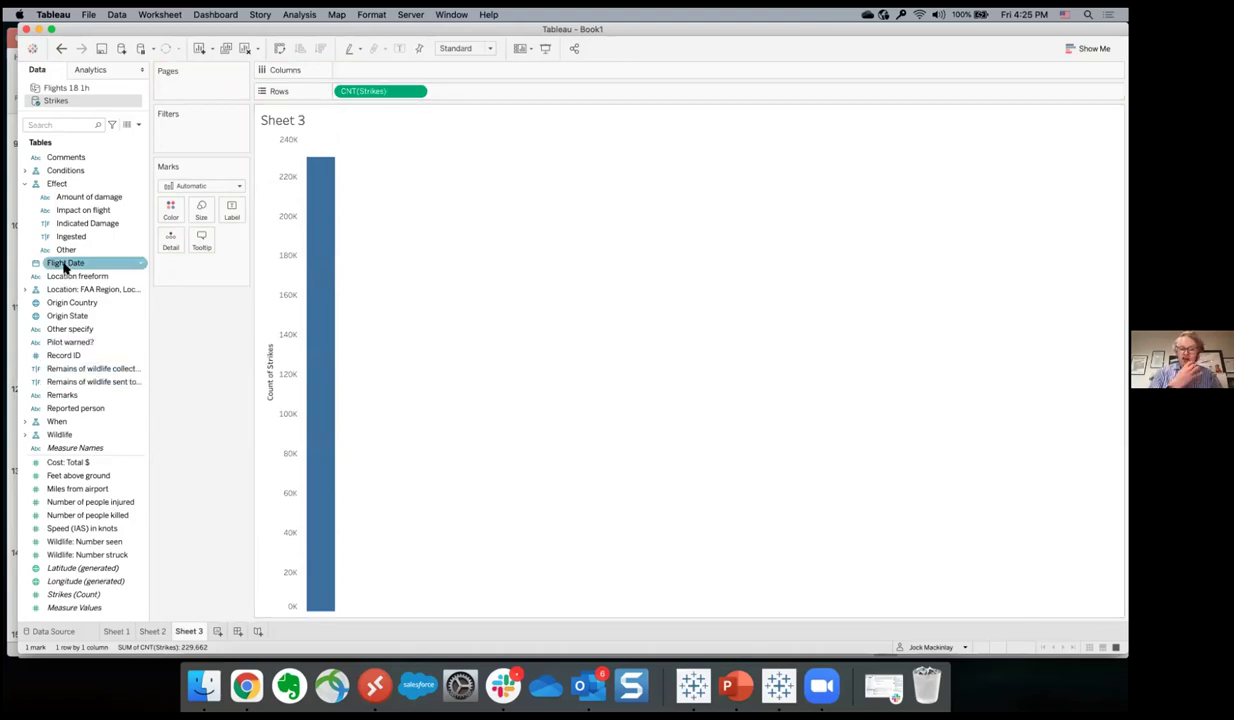
left_click_drag(64, 265, 372, 74)
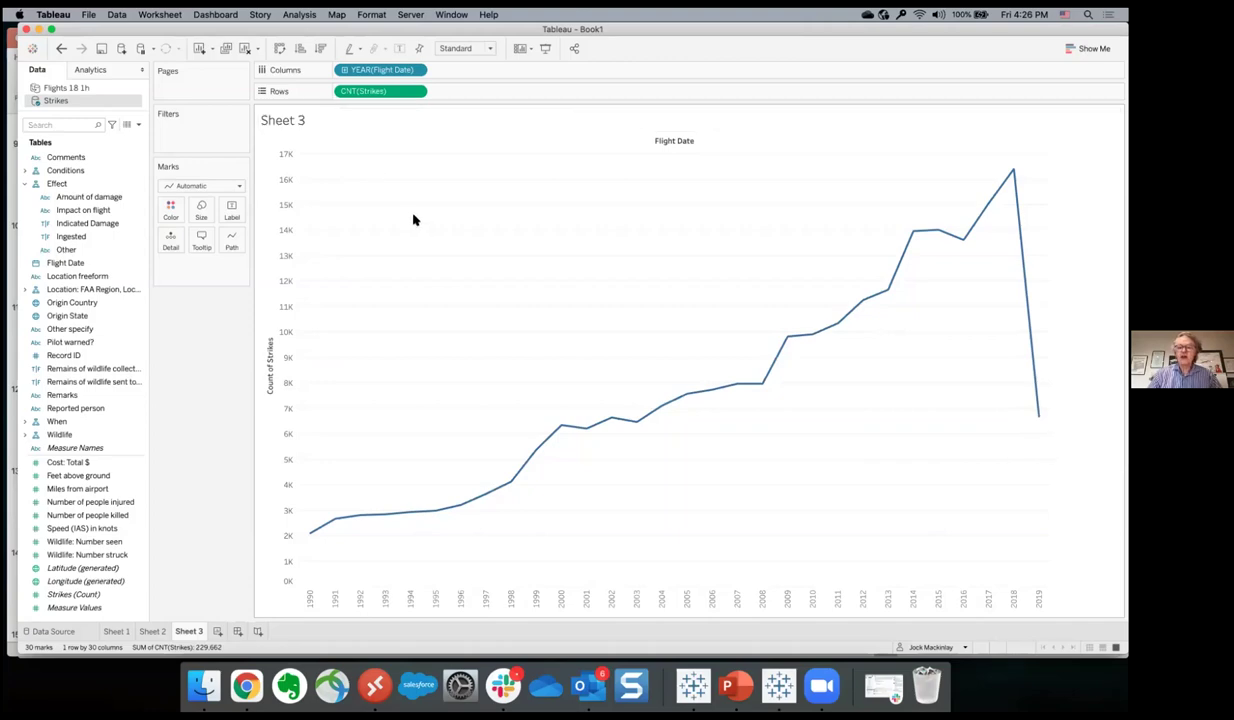
left_click(344, 71)
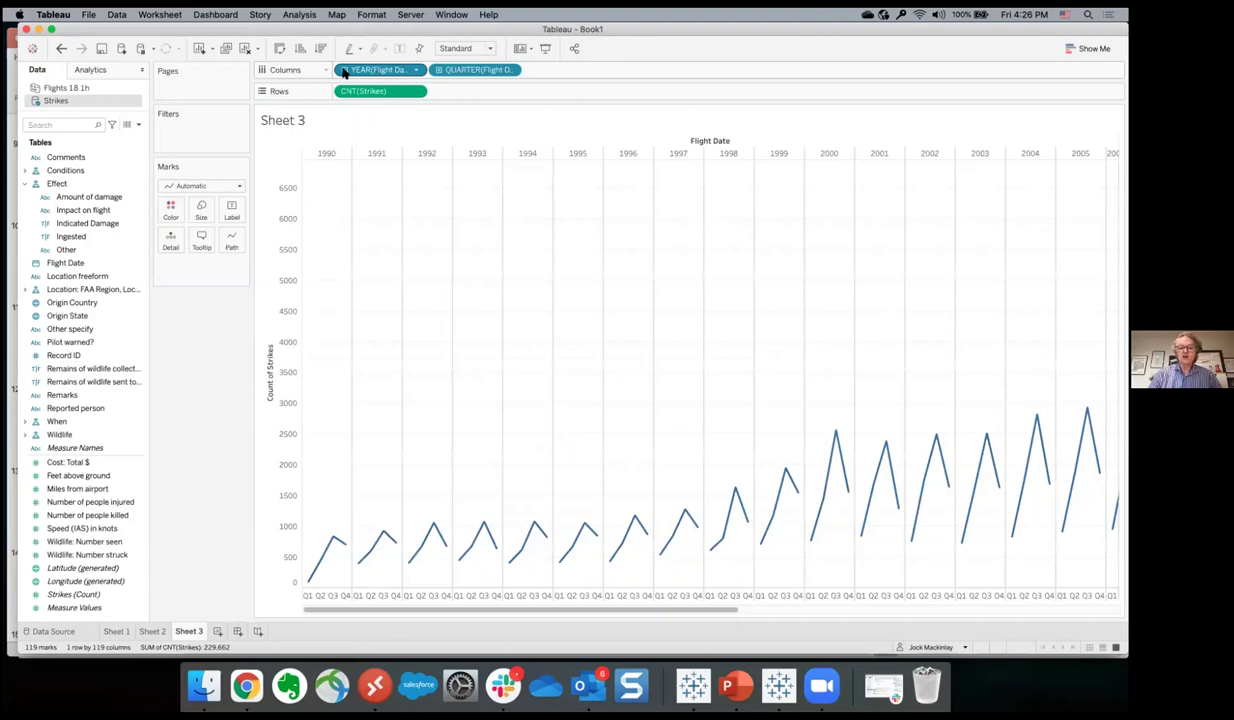
left_click(509, 70)
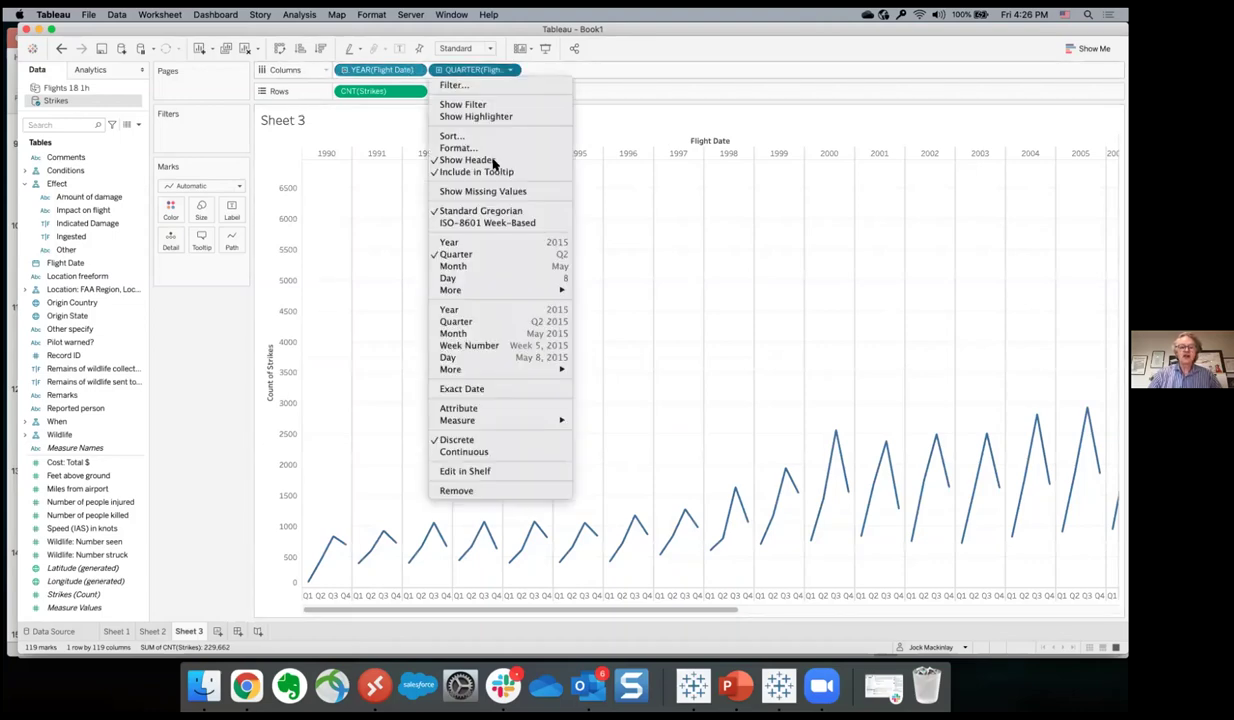
left_click(456, 266)
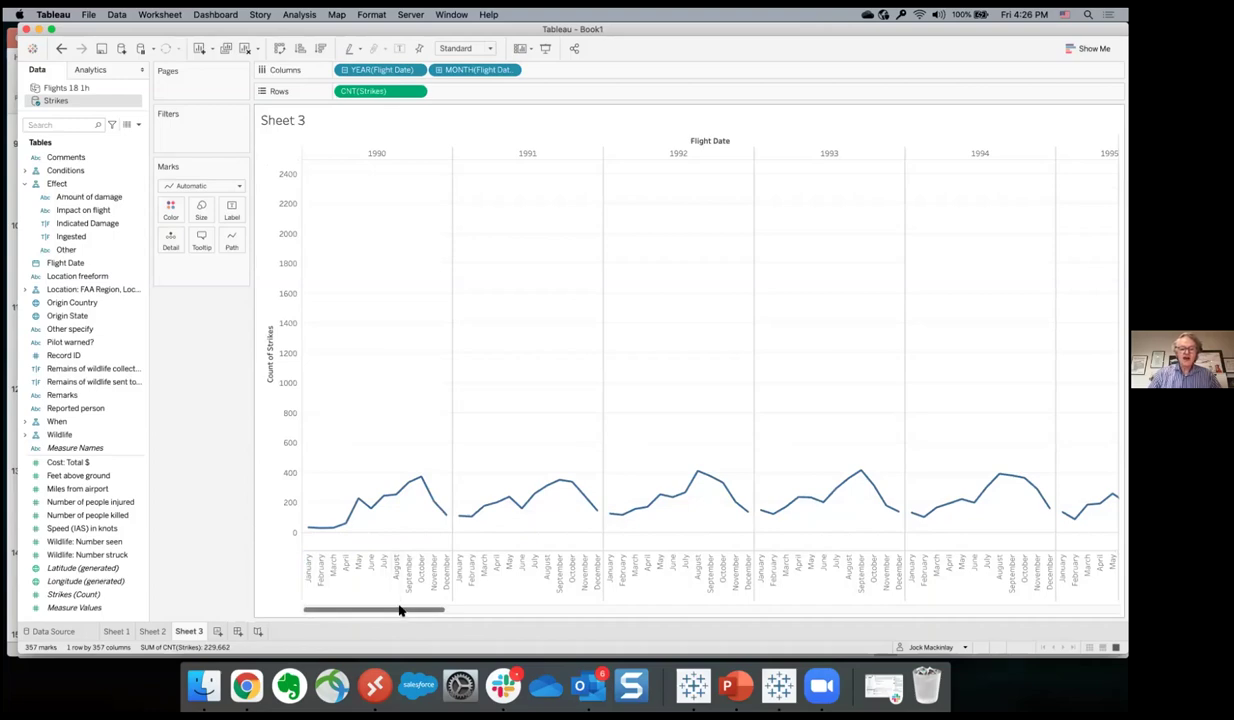
left_click_drag(400, 612, 1070, 612)
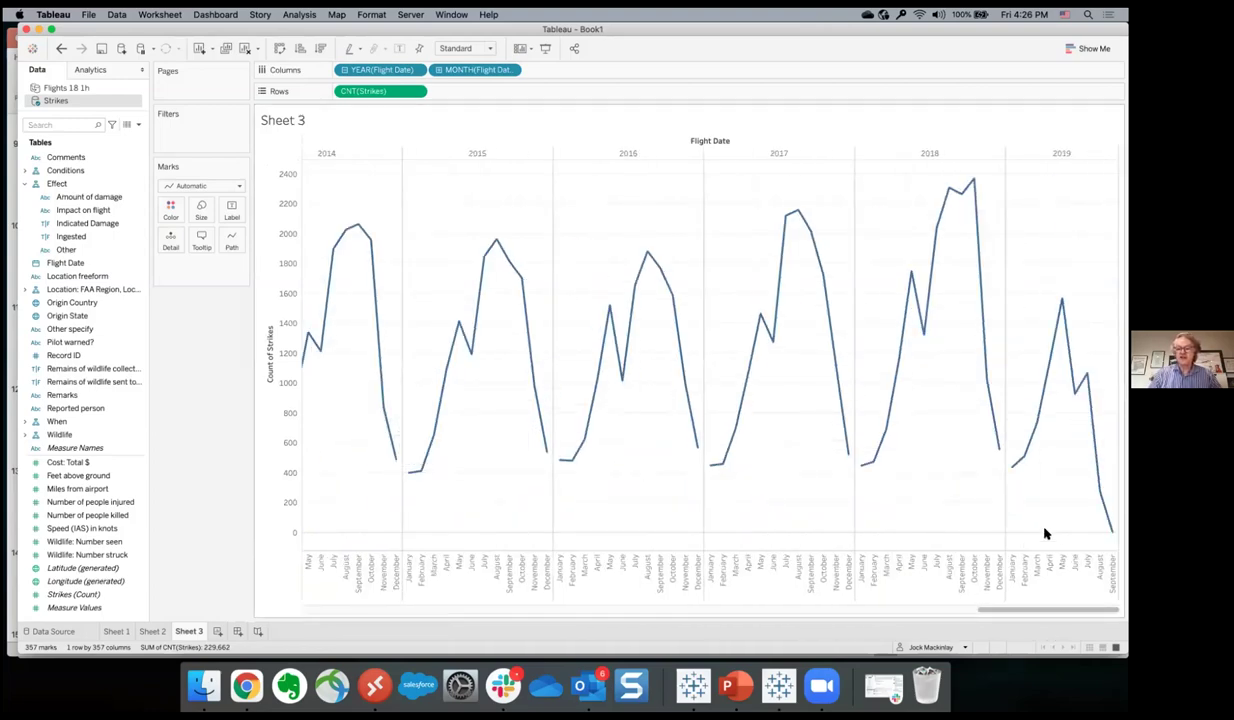
mouse_move(1111, 532)
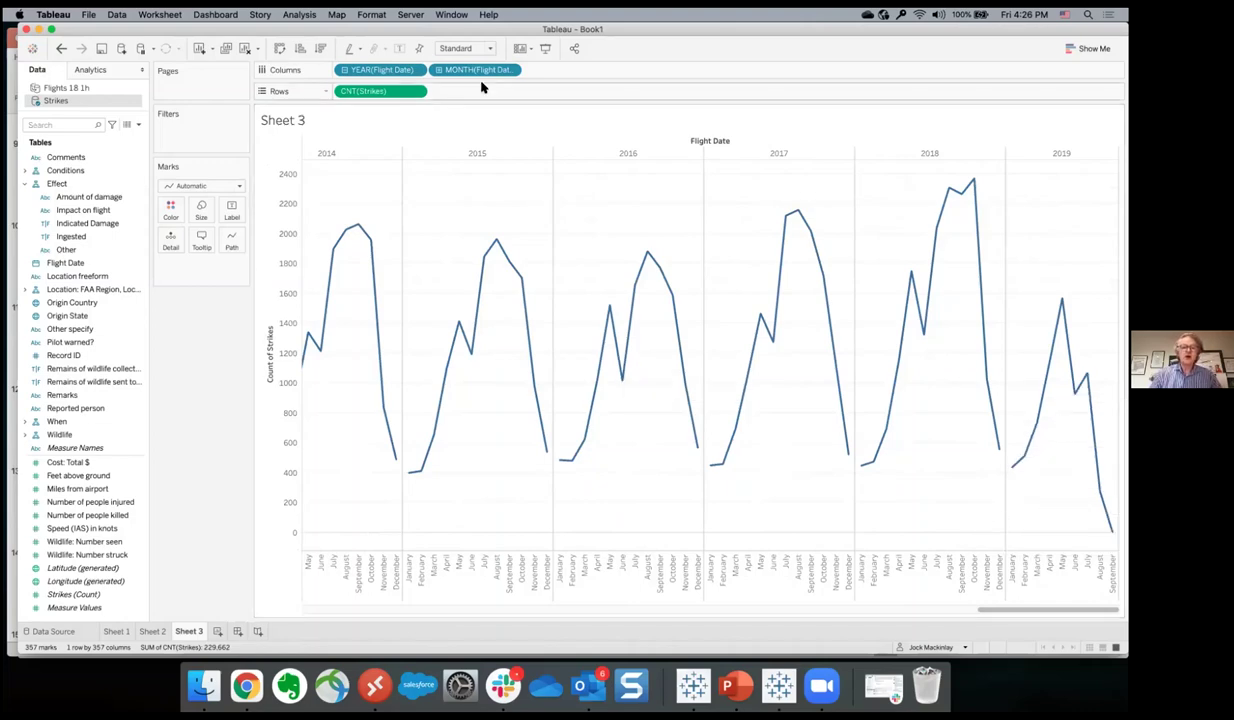
left_click_drag(478, 74, 222, 370)
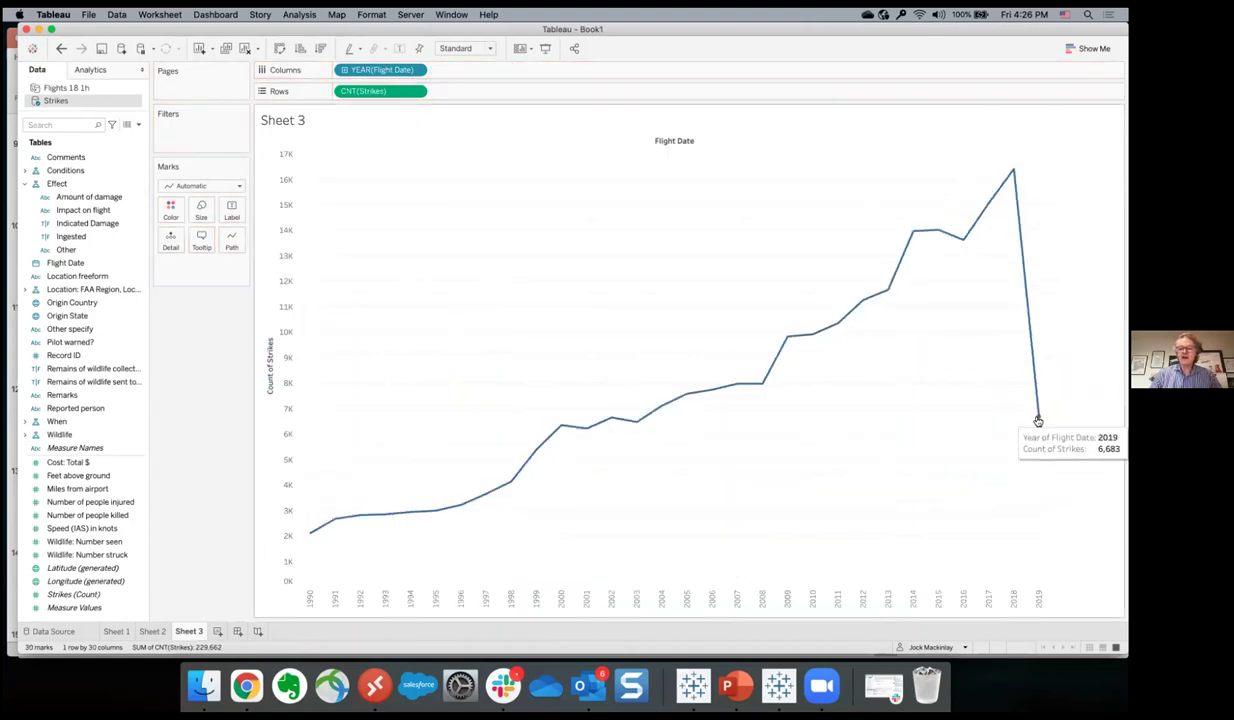
- Exclude the 2019 point so the yearly strike line ends at 2018
left_click(1038, 418)
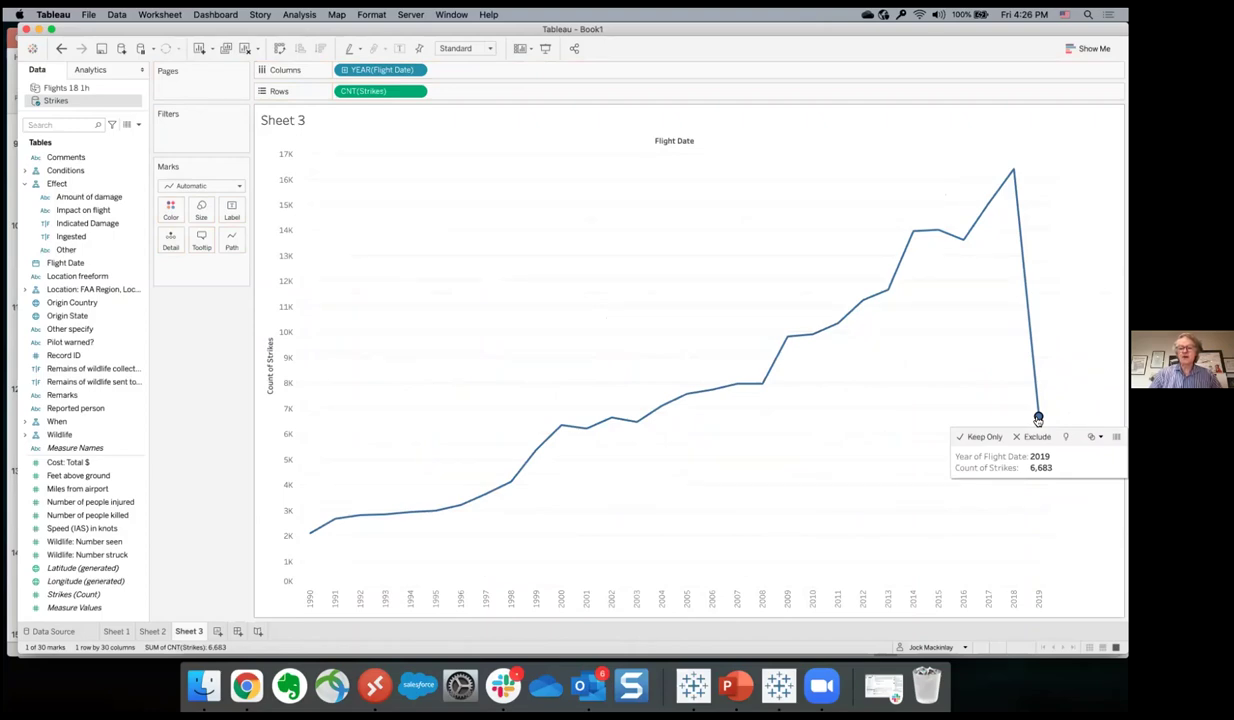
left_click(1034, 436)
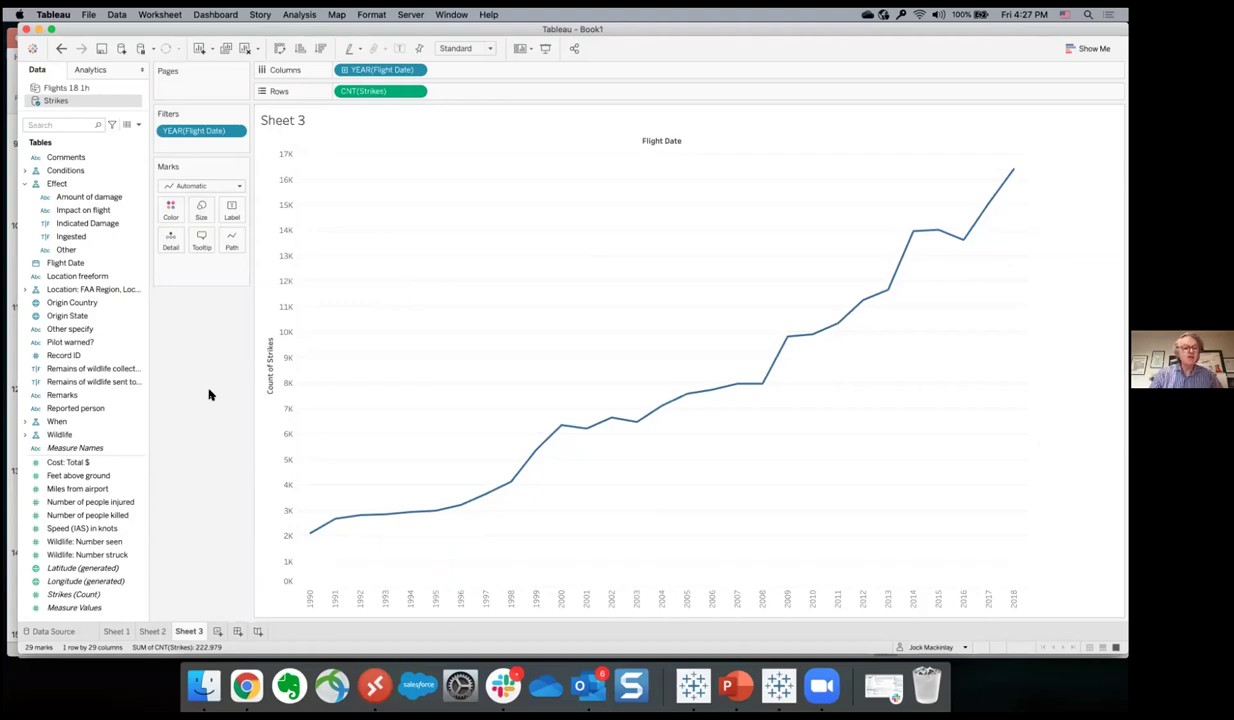
- Colour the yearly strike line by Amount of damage and highlight the Null, None, Minor and Substantial lines
left_click(82, 198)
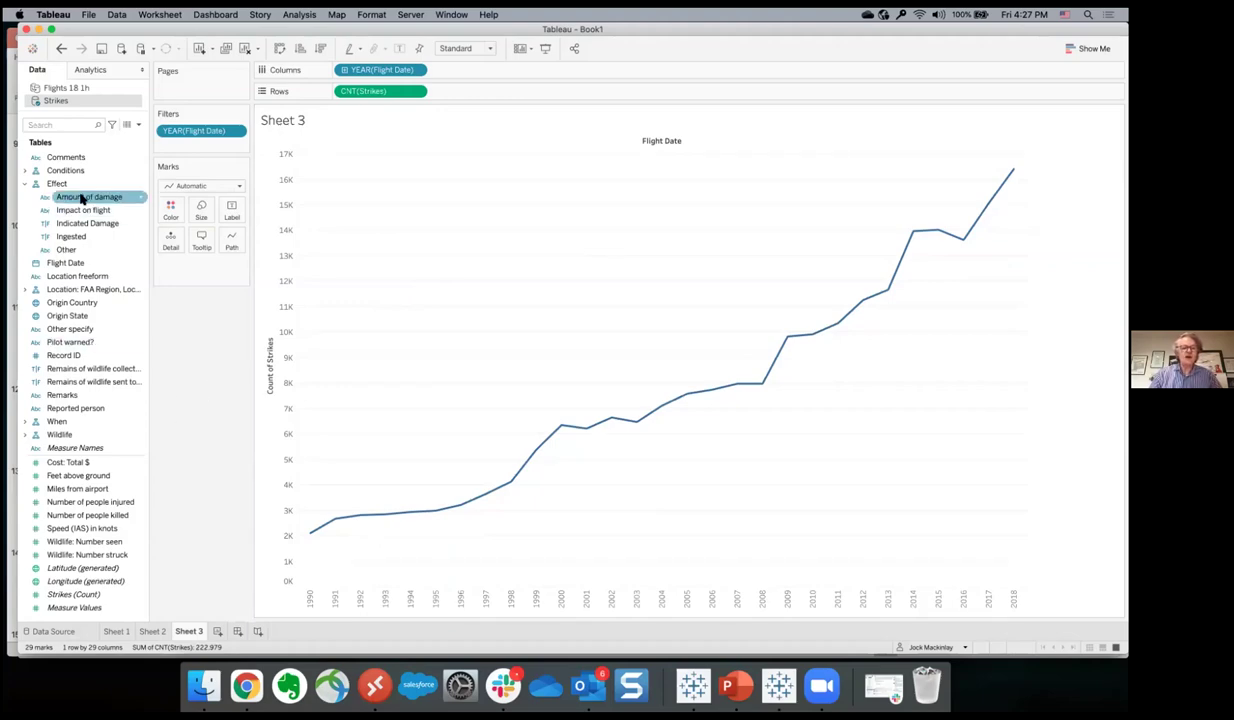
left_click(82, 198)
left_click_drag(82, 198, 167, 211)
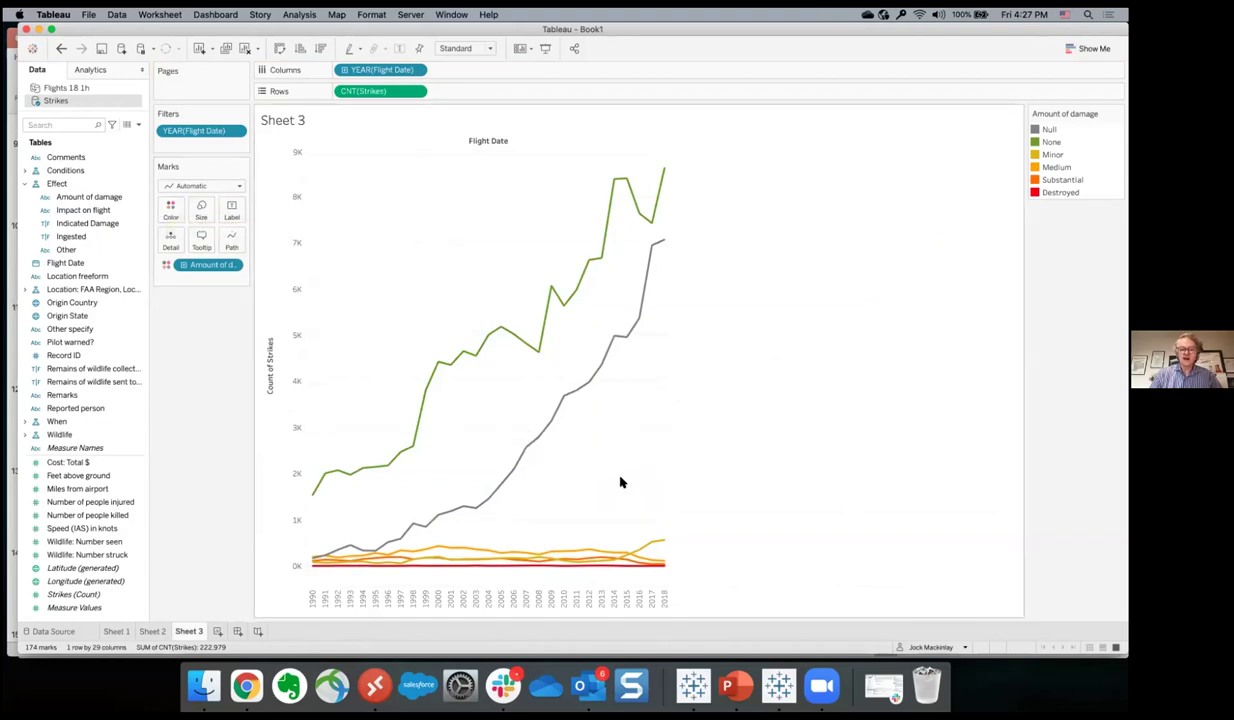
left_click(1048, 131)
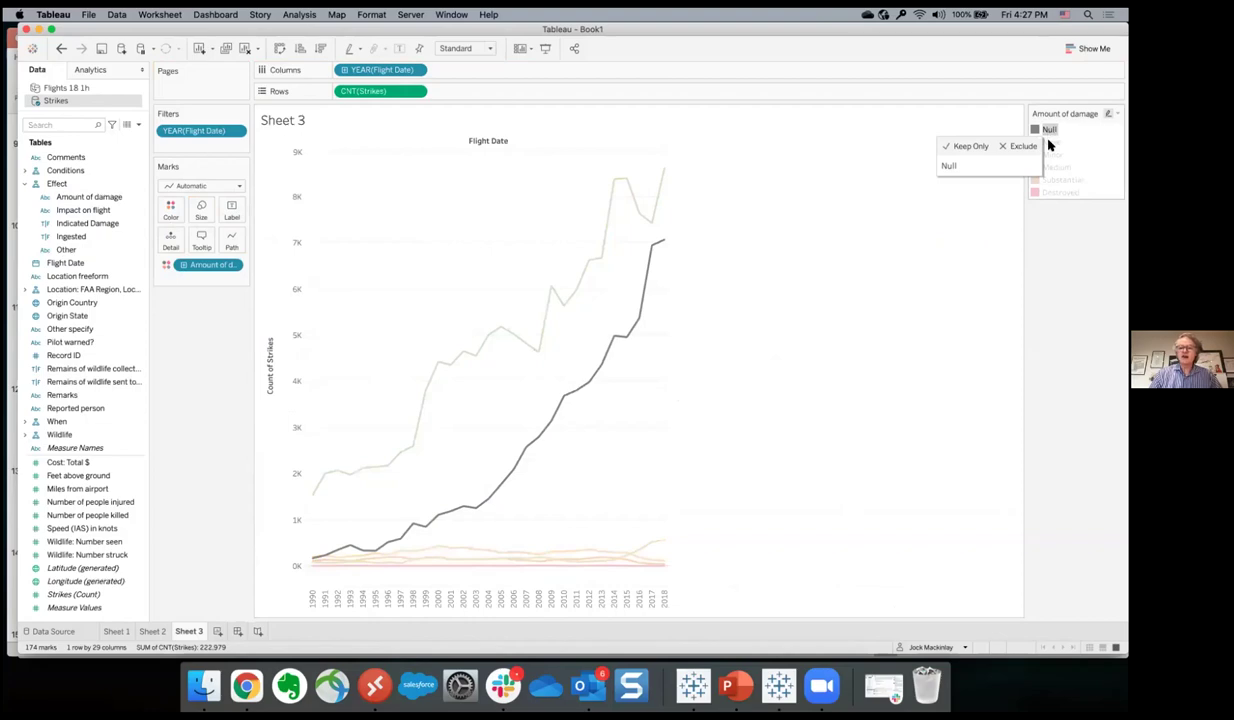
left_click(1049, 143)
left_click(1053, 157)
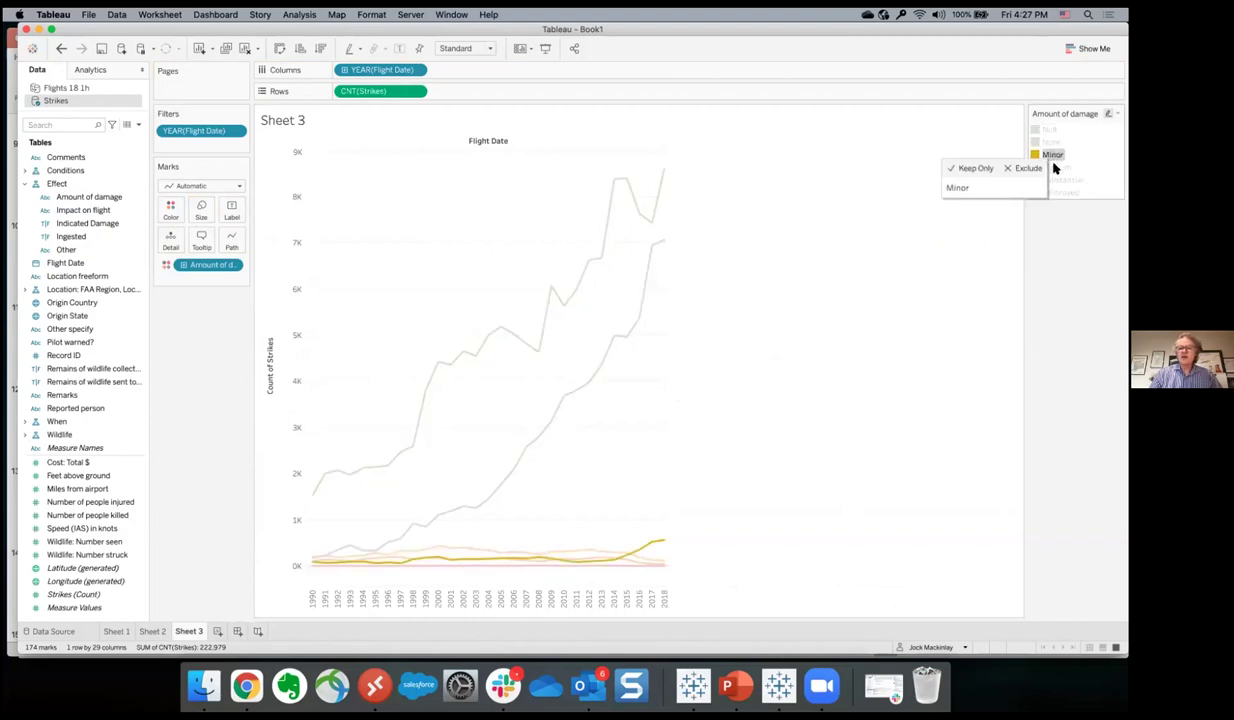
left_click(1056, 184)
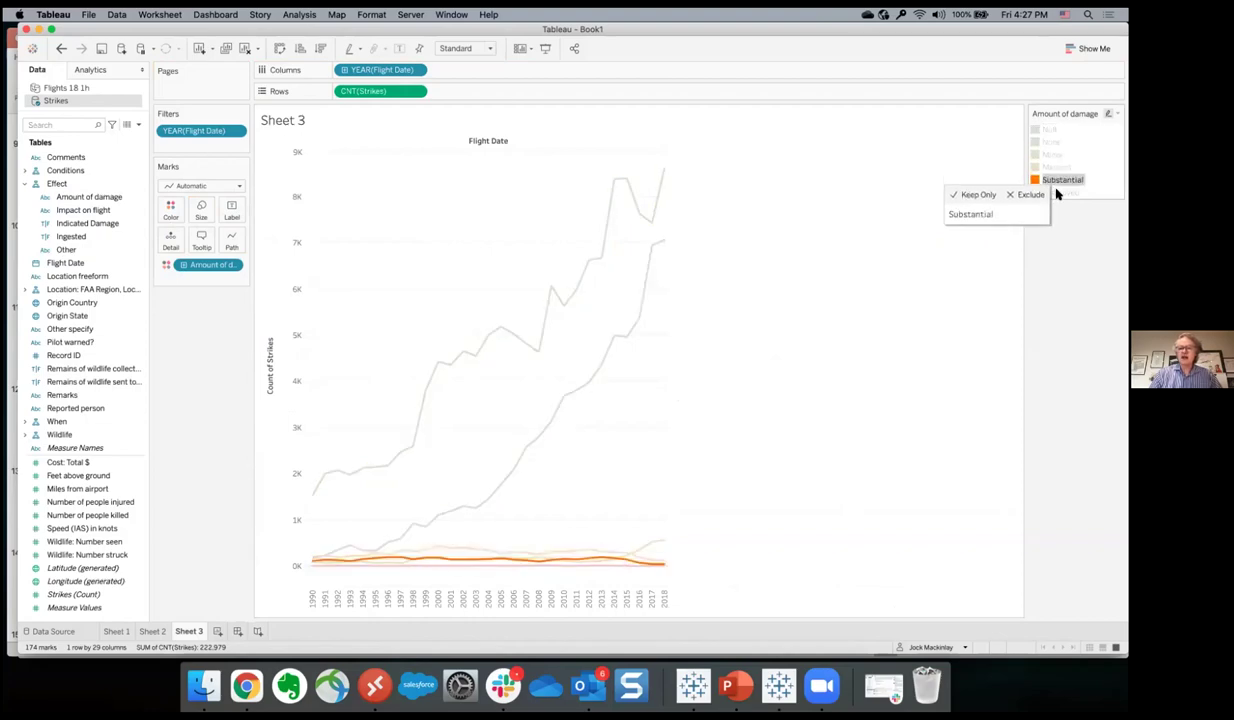
left_click(795, 318)
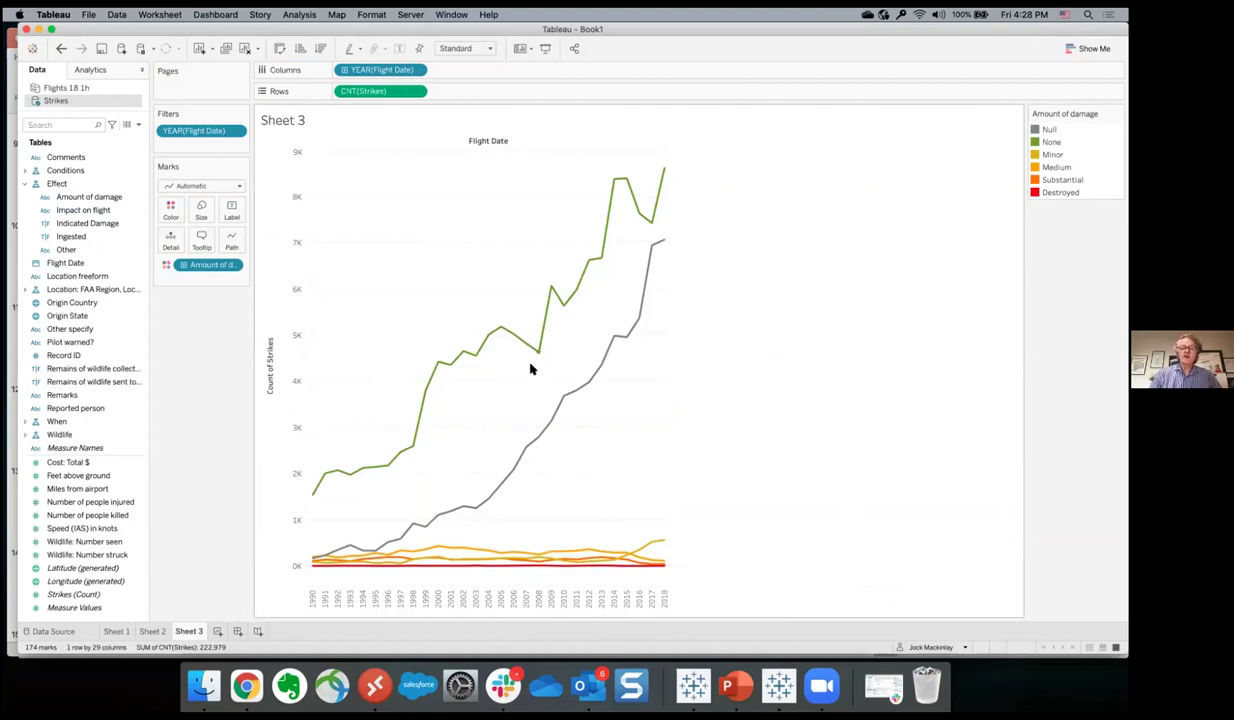
- Create a new blank Sheet 4
mouse_move(549, 317)
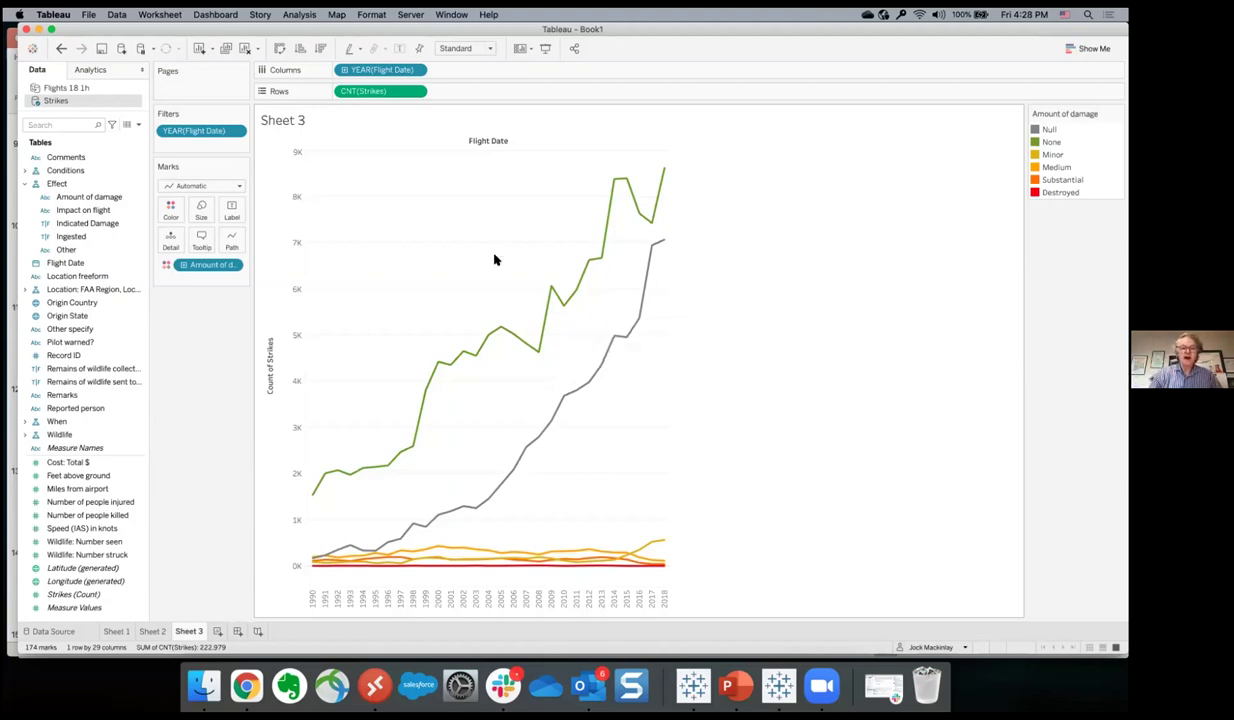
mouse_move(390, 470)
left_click(217, 632)
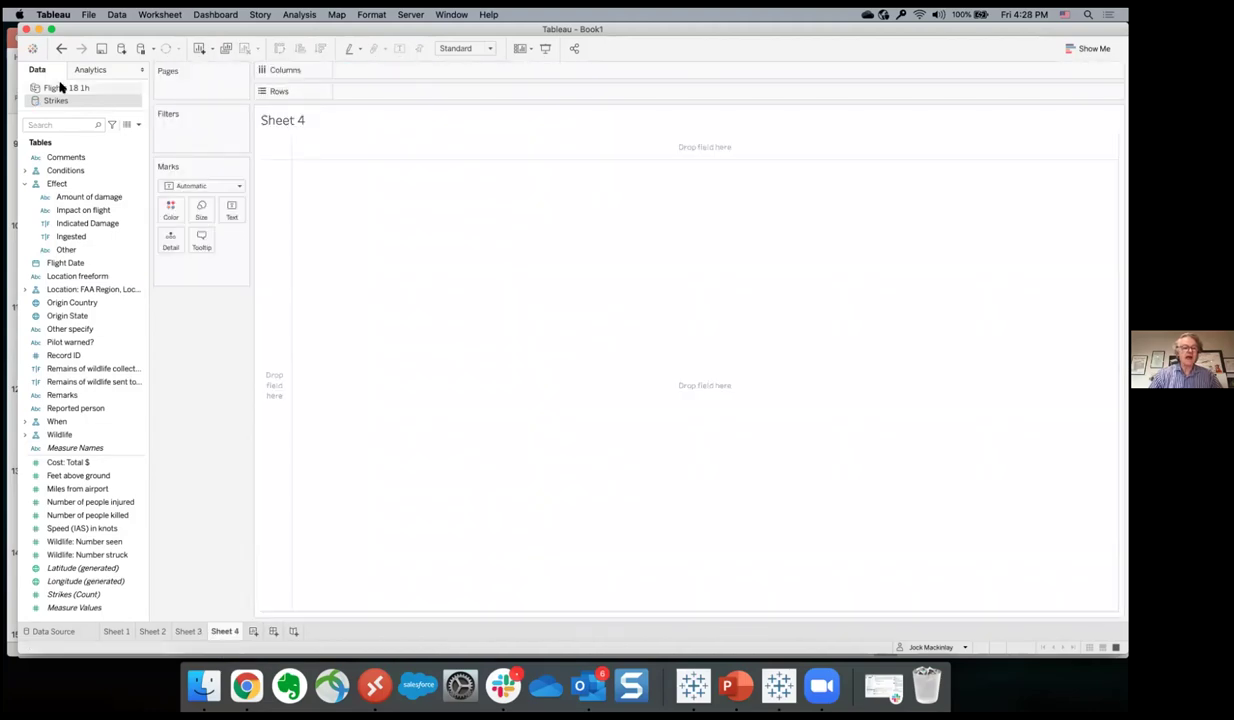
- Switch to the Flights 18 1h source and put SUM(Number of Flights) on Rows, totalling 168,596,126
left_click(58, 88)
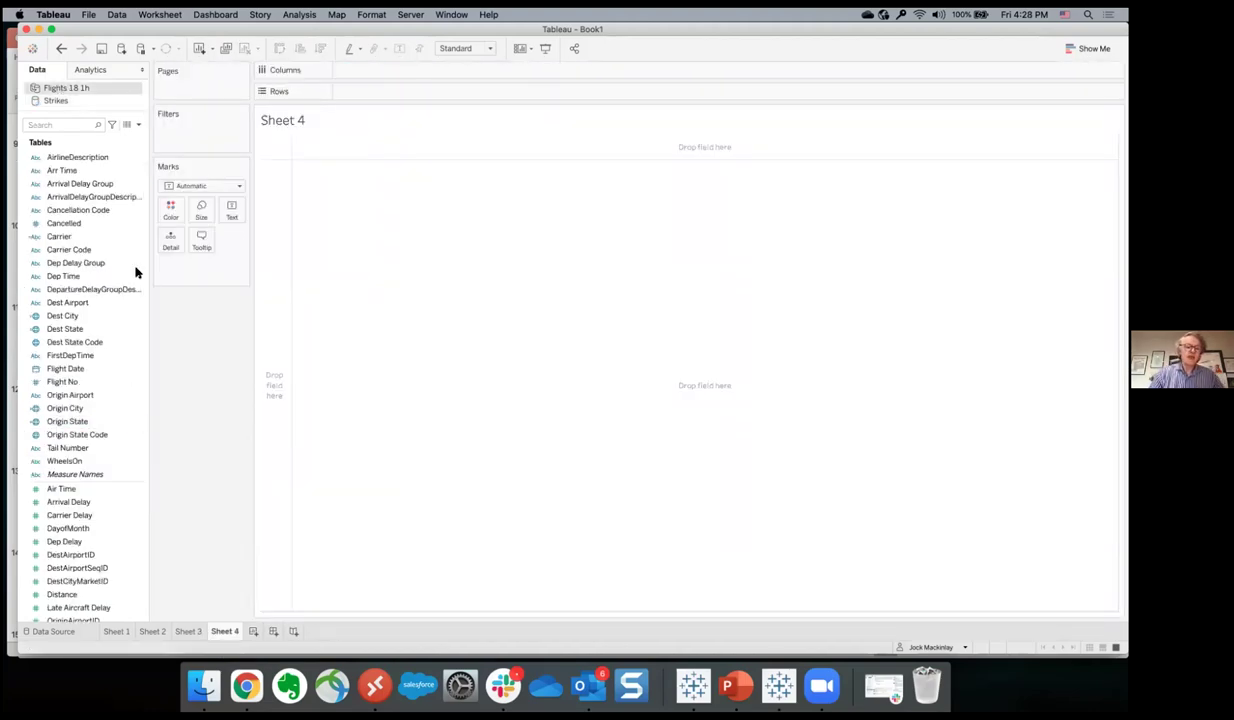
left_click(70, 383)
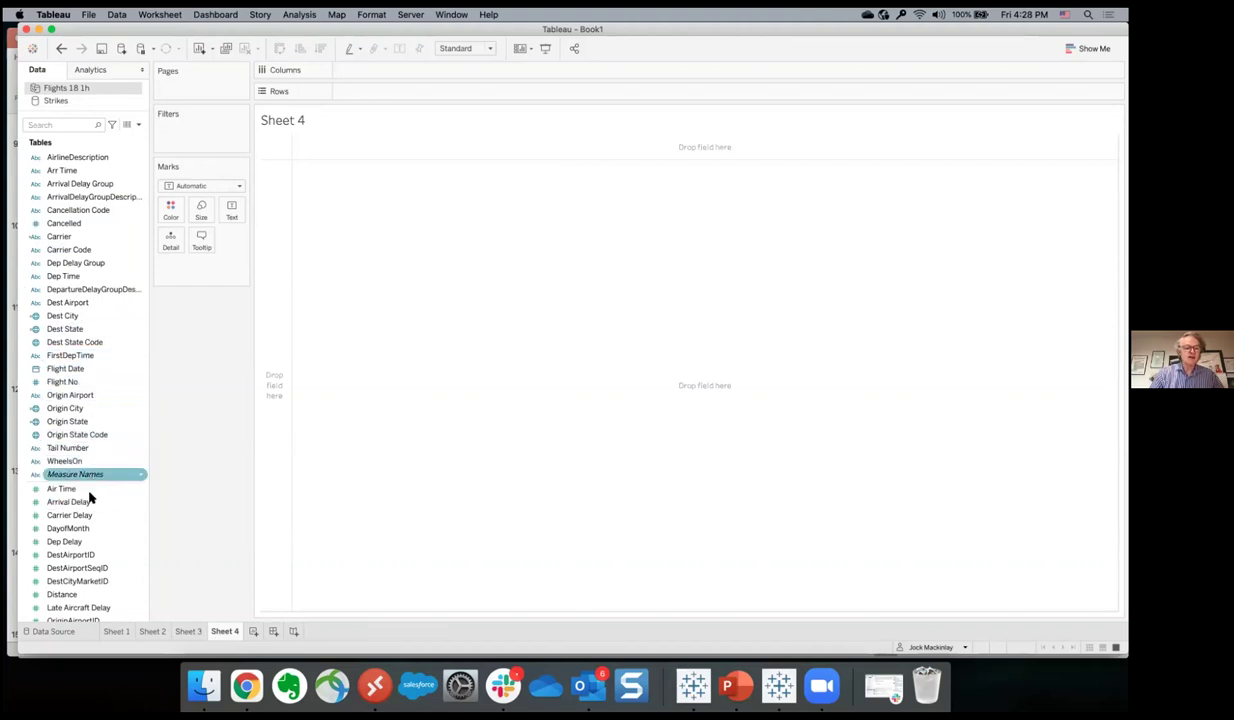
scroll(88, 500, "down", 3)
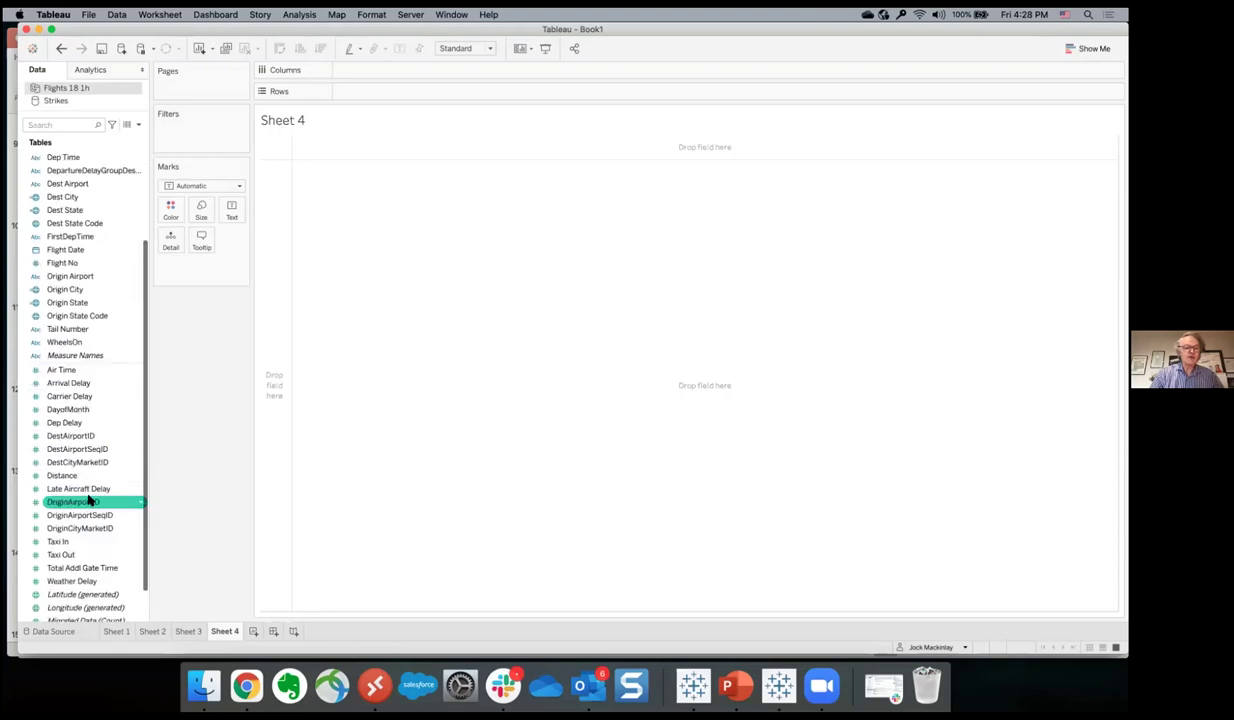
scroll(88, 500, "down", 3)
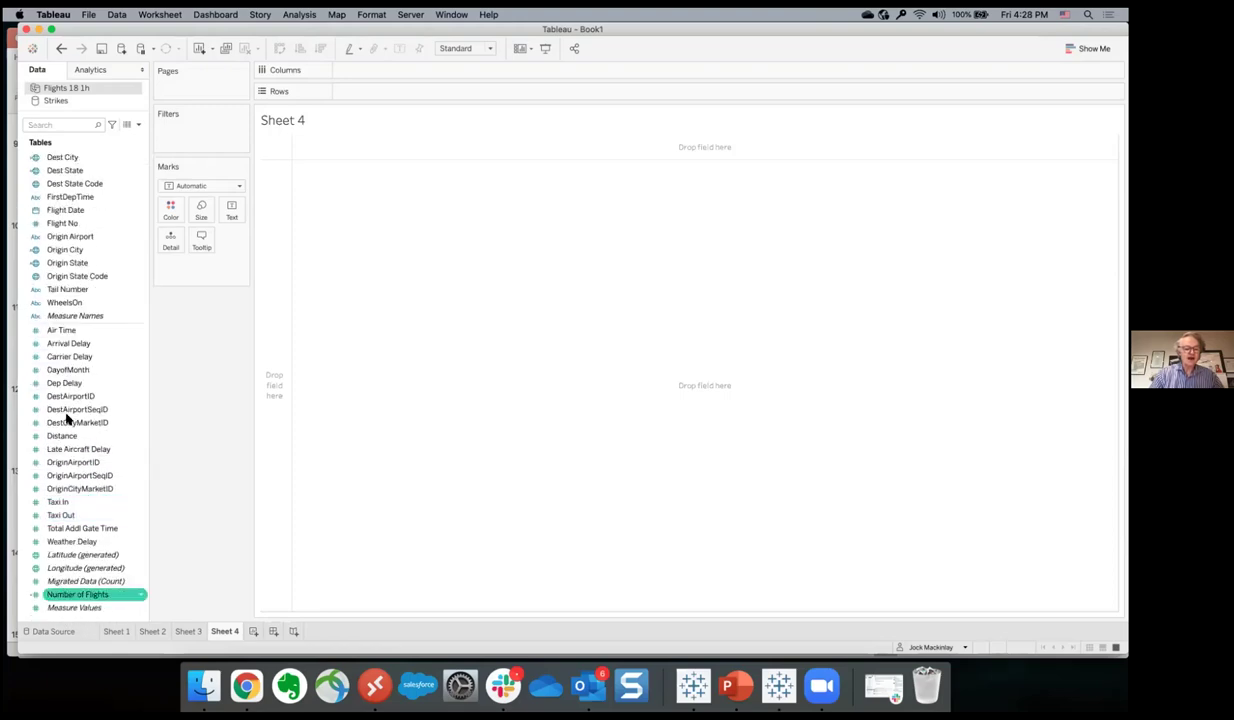
left_click(64, 596)
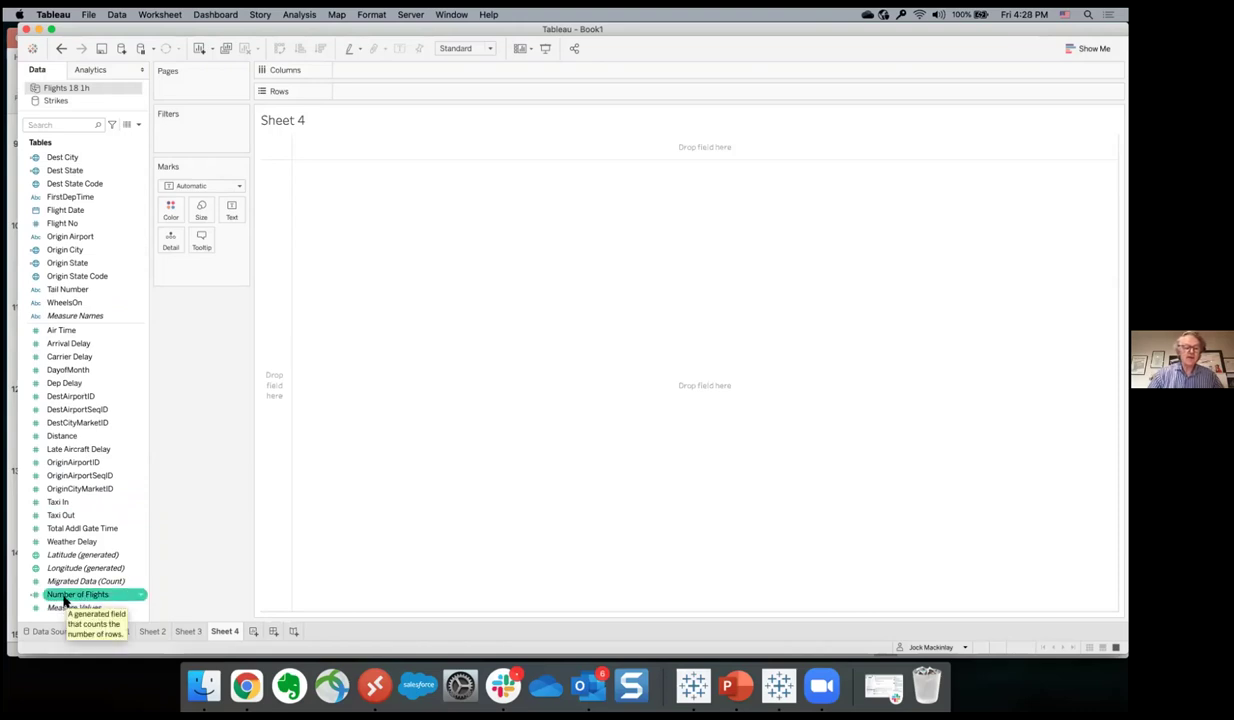
left_click_drag(64, 599, 361, 97)
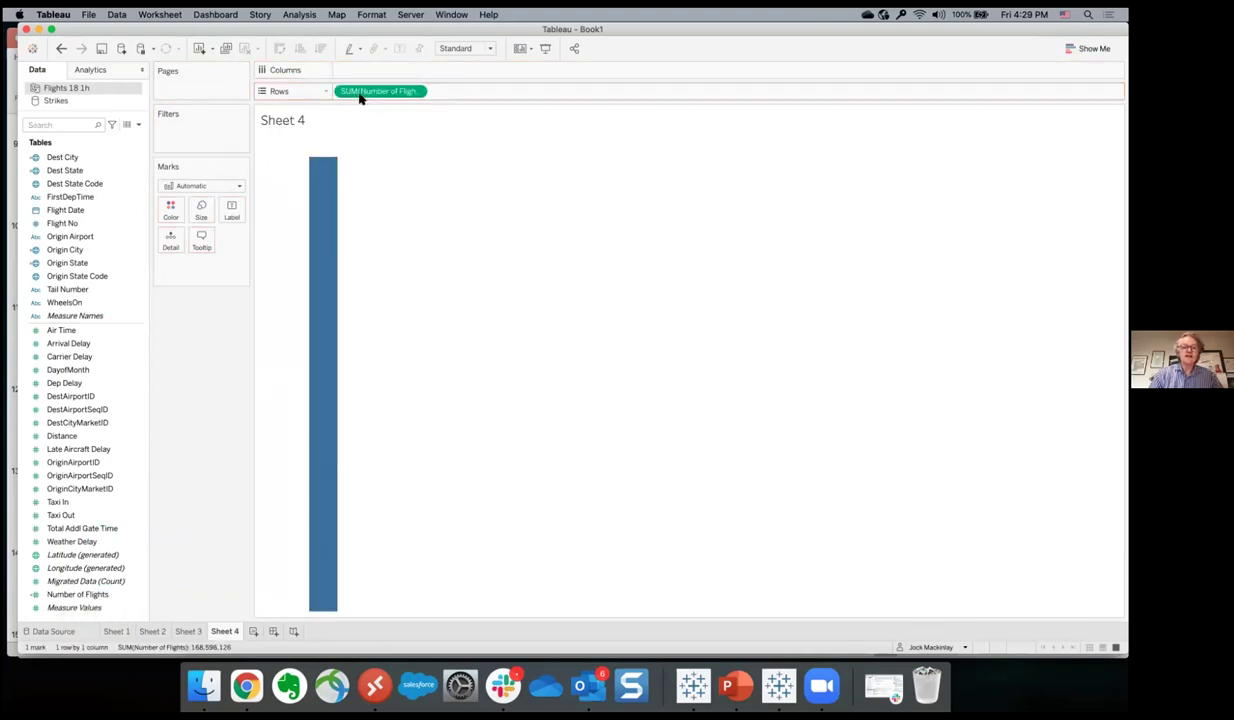
mouse_move(329, 200)
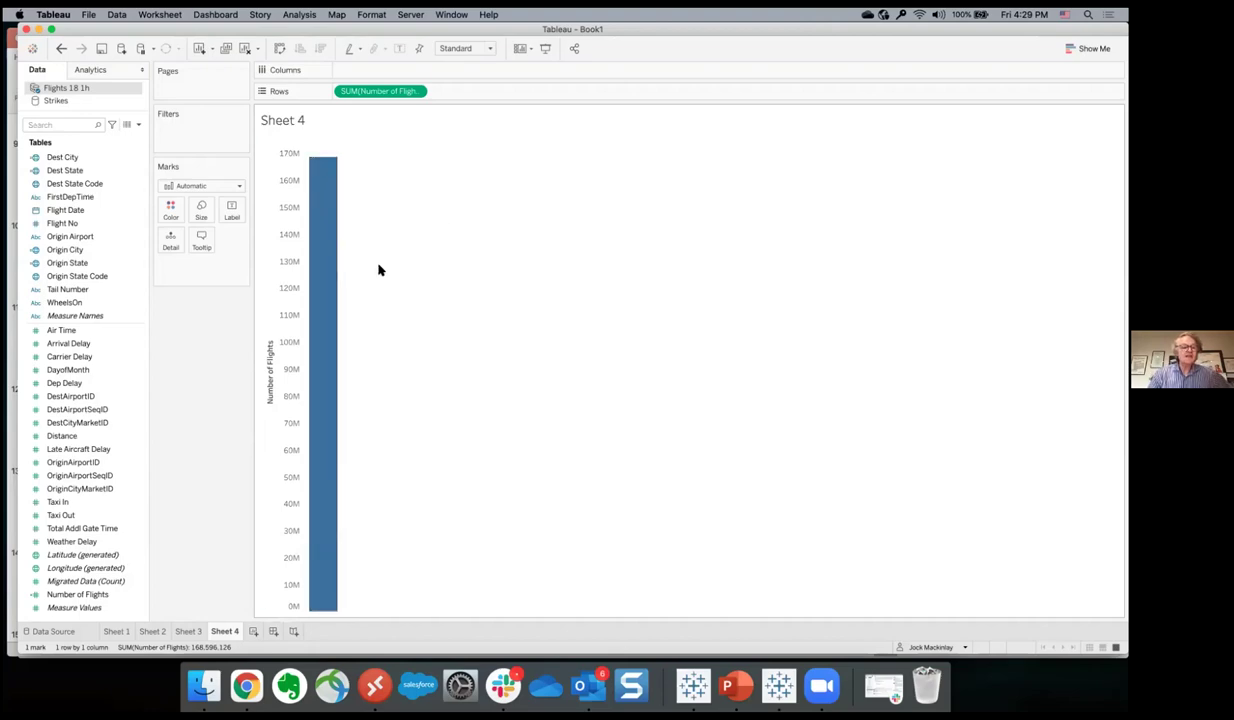
left_click(67, 210)
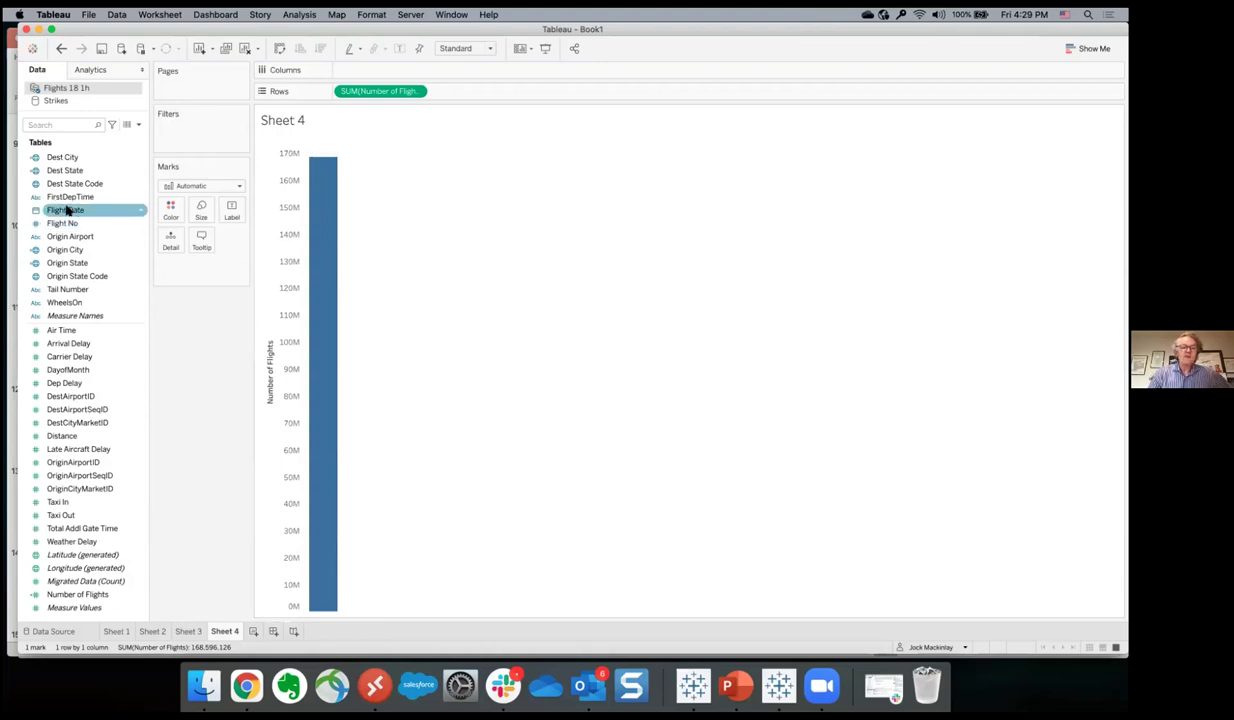
- Spread flights across years of Flight Date and exclude 2016, leaving a 1988–2015 line
left_click_drag(67, 210, 367, 70)
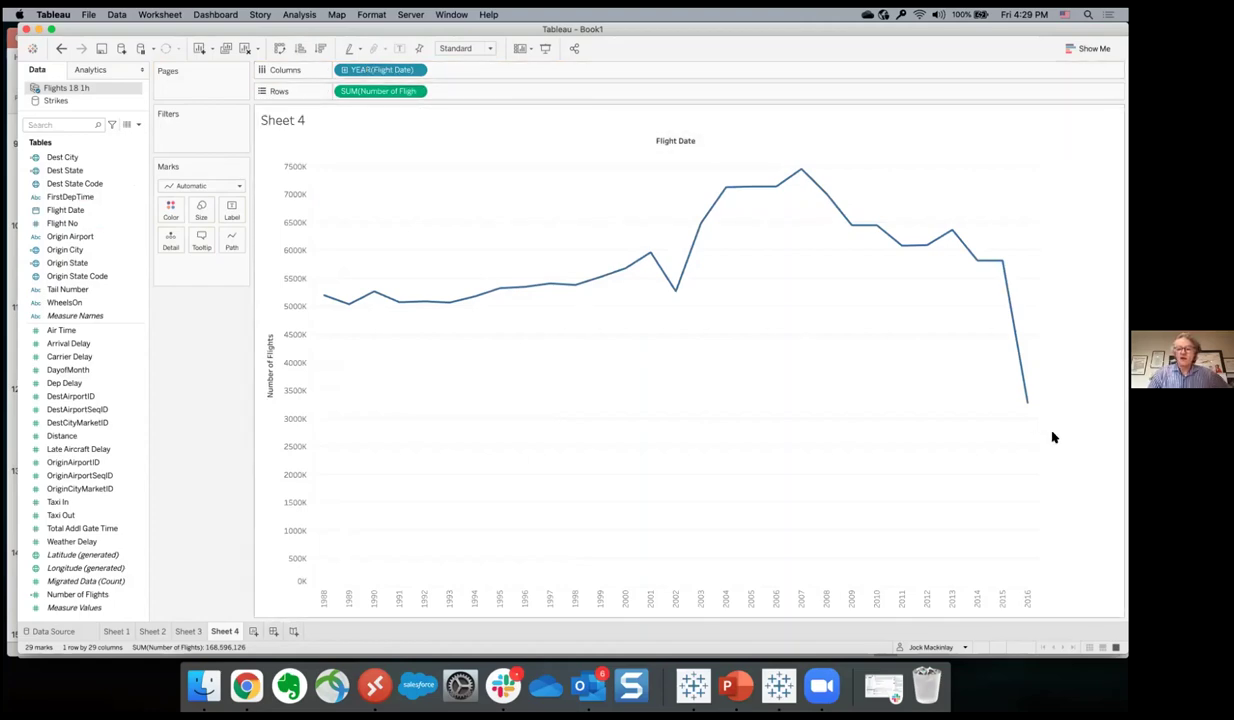
left_click(1026, 404)
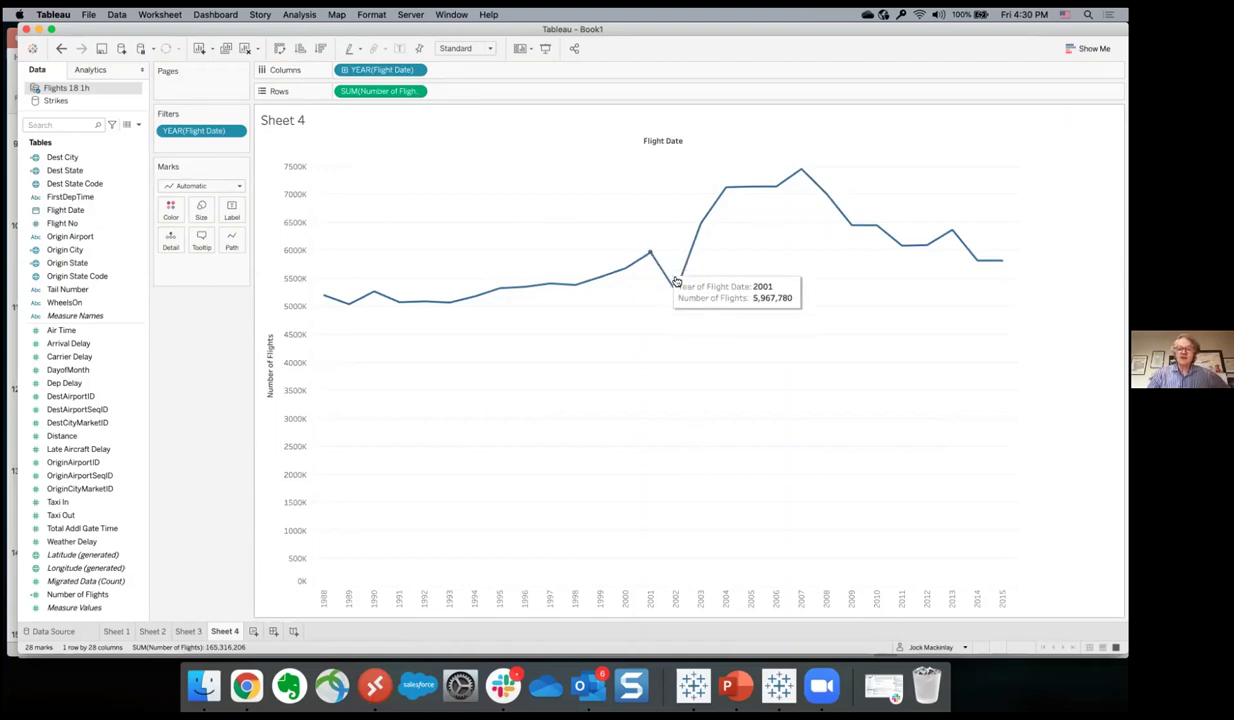
mouse_move(648, 257)
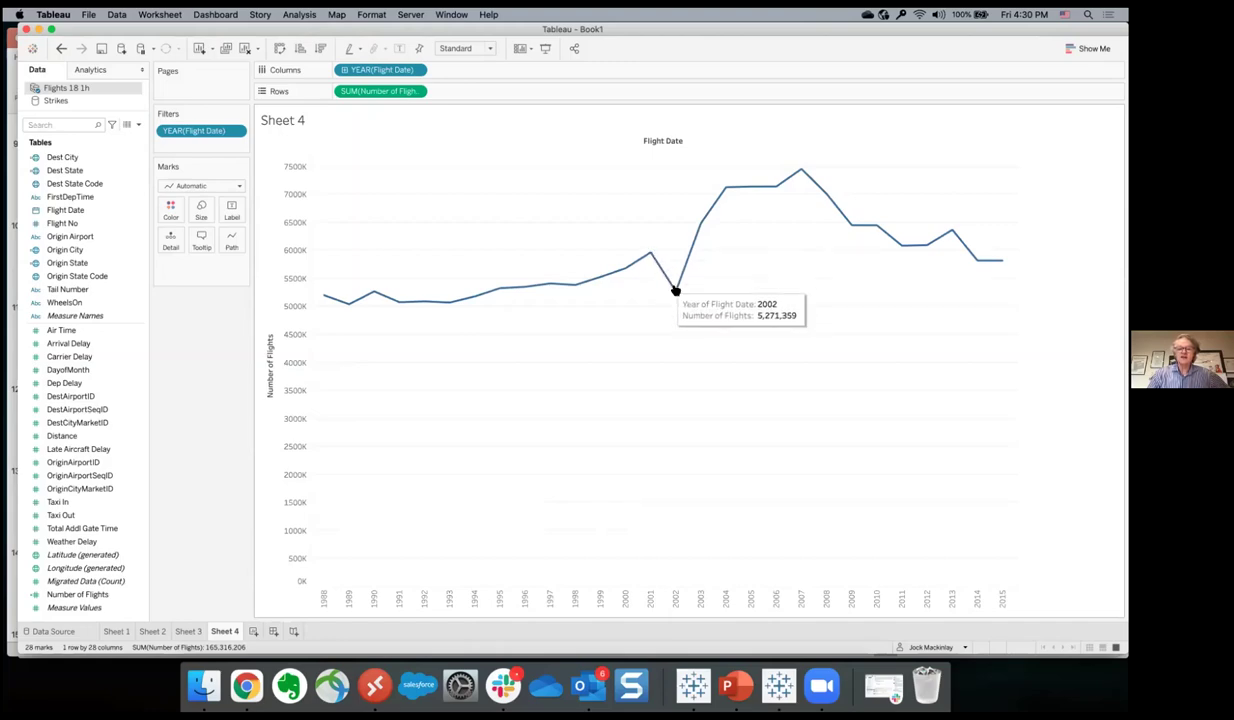
mouse_move(800, 175)
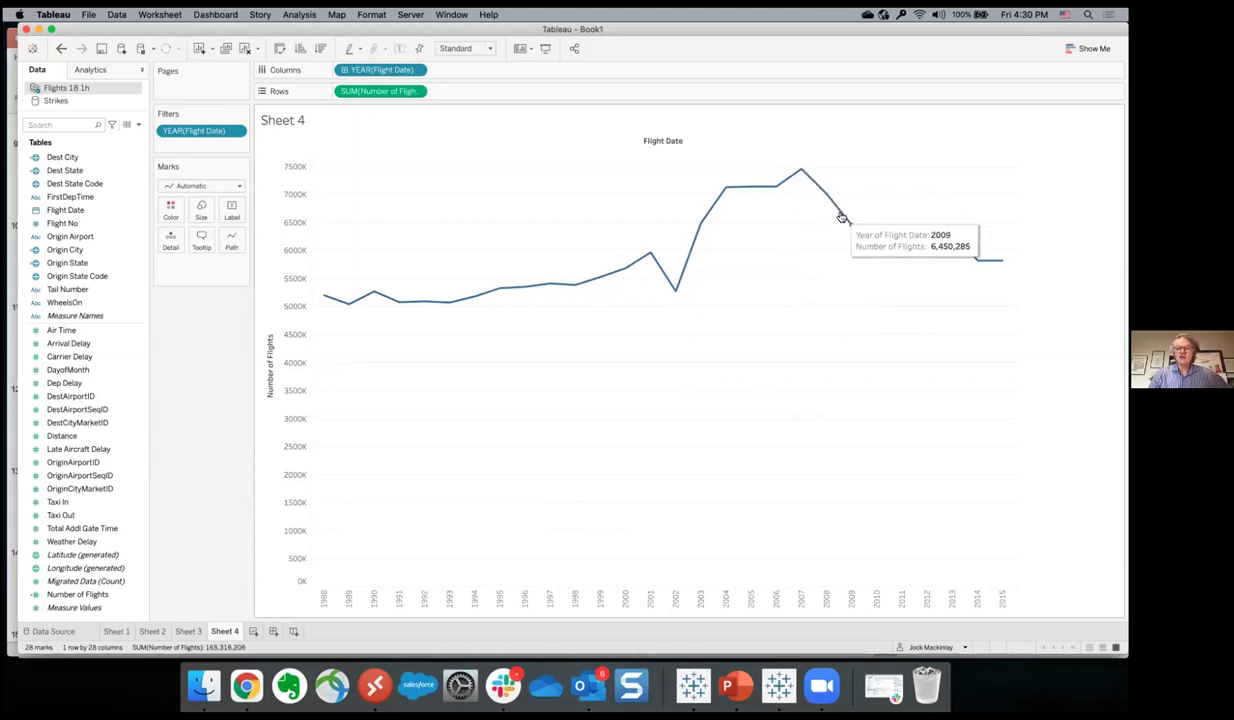
left_click(417, 73)
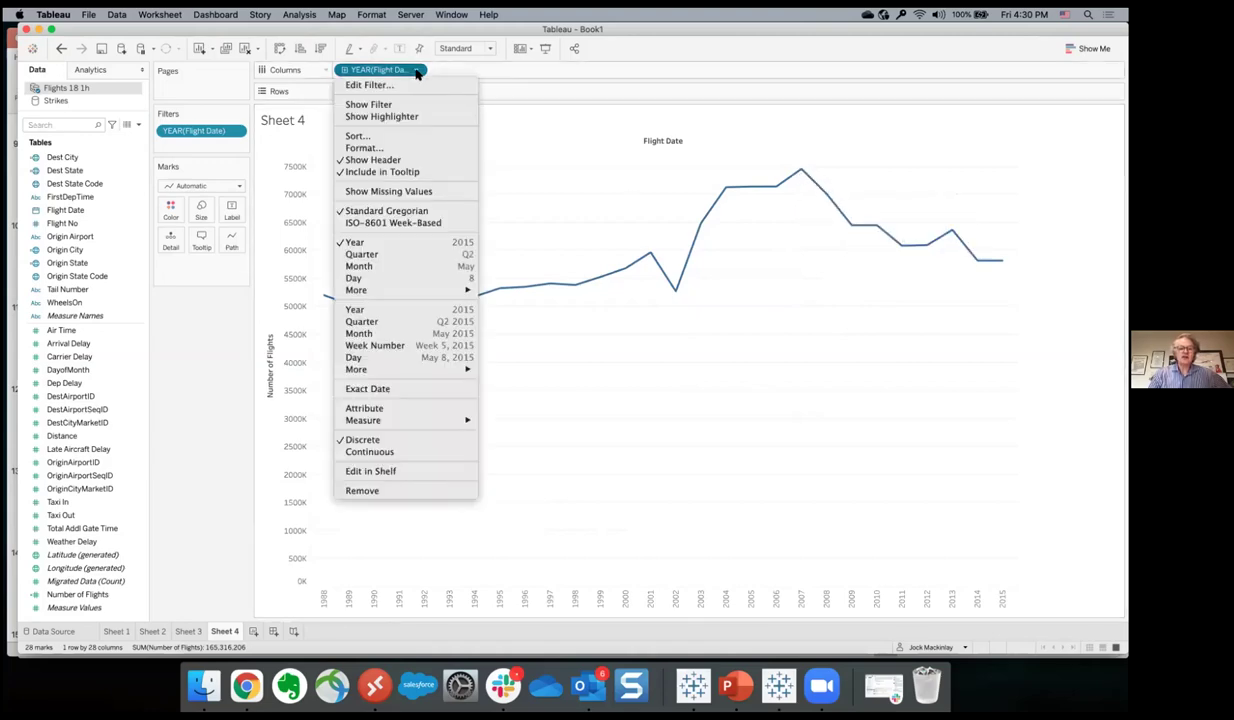
left_click(359, 334)
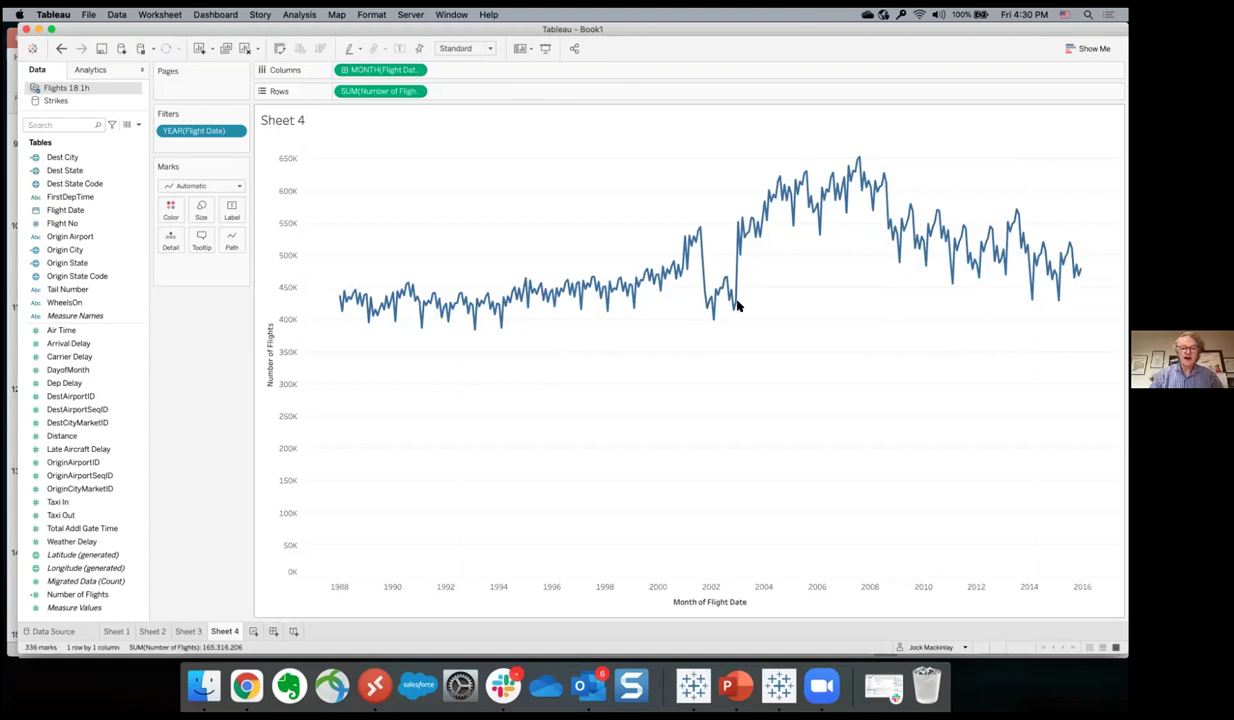
left_click(416, 70)
left_click(374, 219)
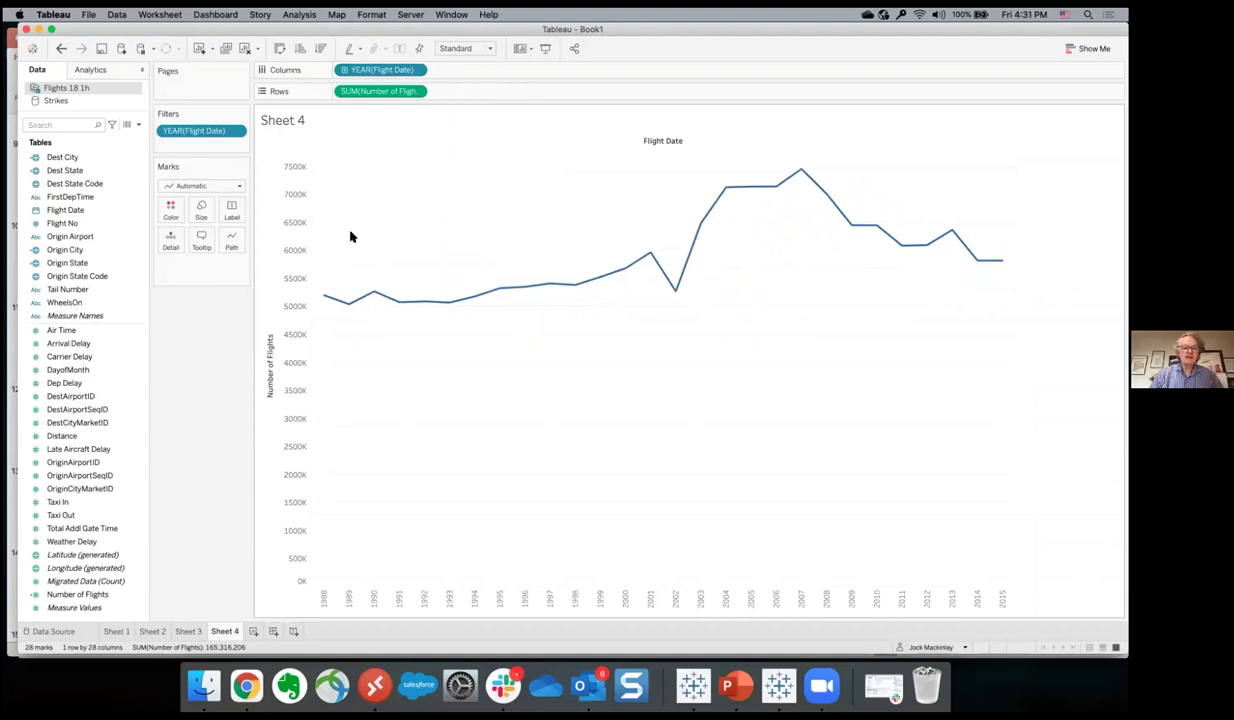
- Unlink the Flight Date relationship and add Strikes (Count) as a second-axis yearly line
left_click(58, 101)
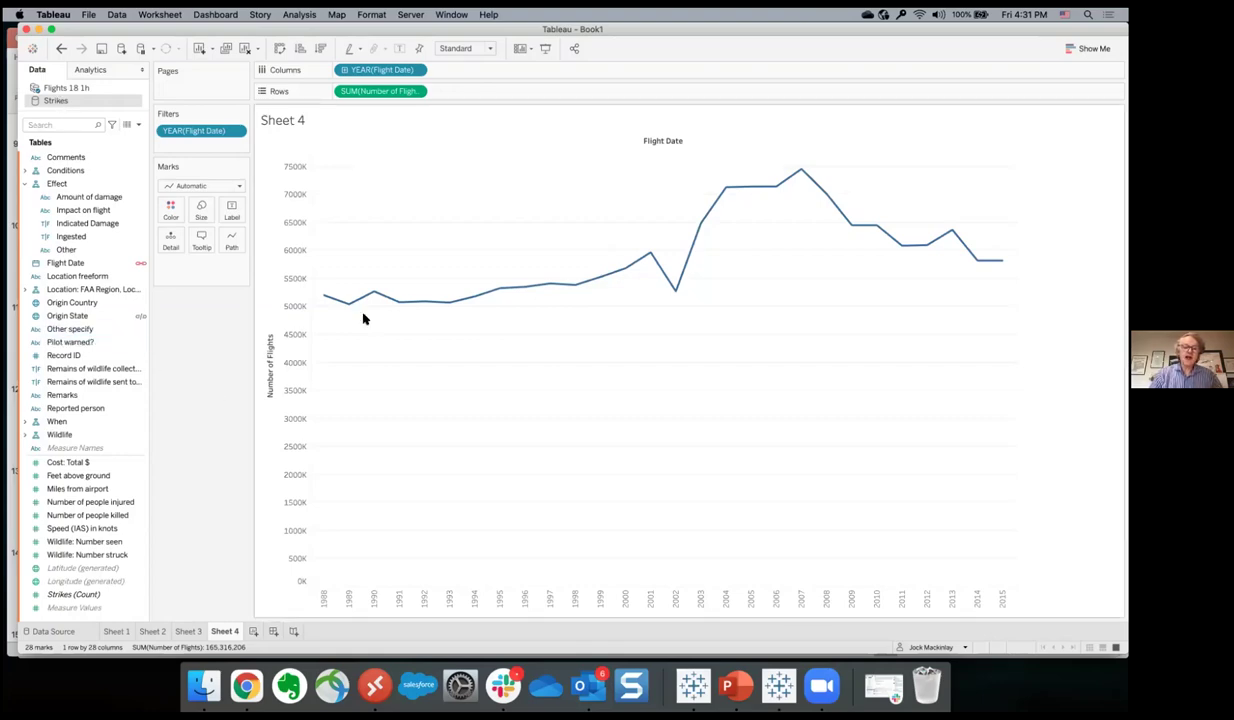
left_click(73, 262)
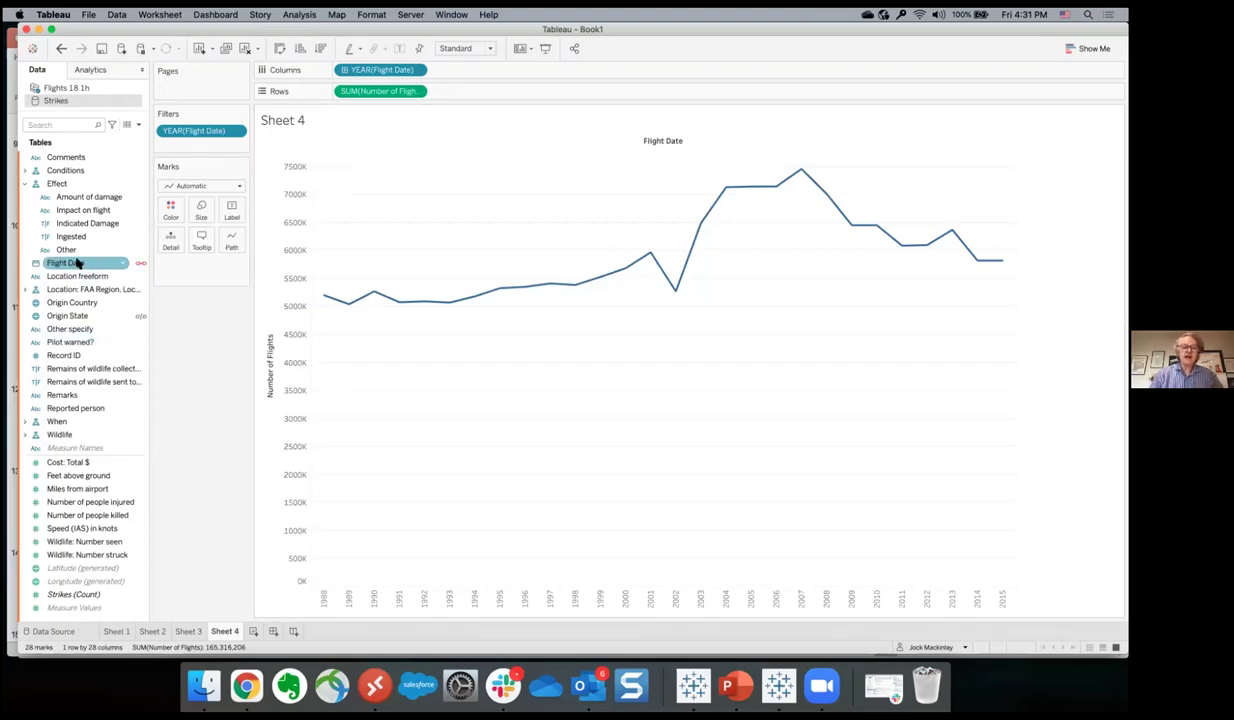
left_click(141, 265)
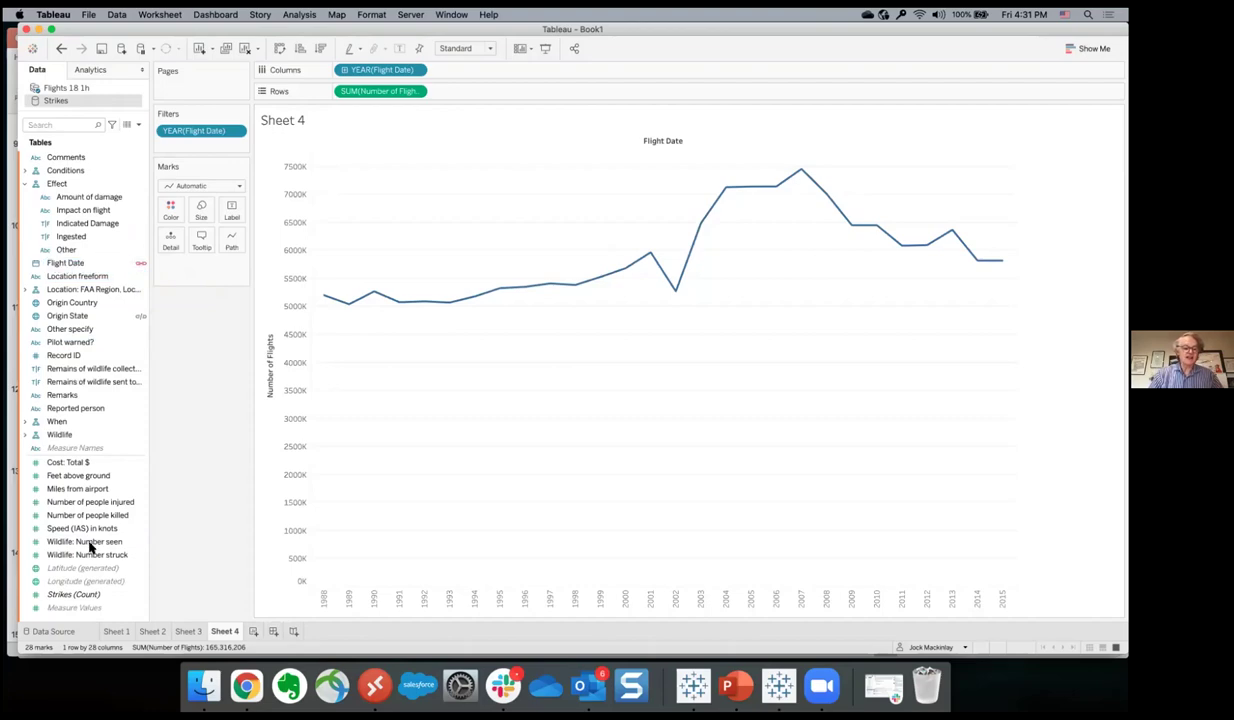
left_click(66, 594)
left_click_drag(68, 597, 1006, 406)
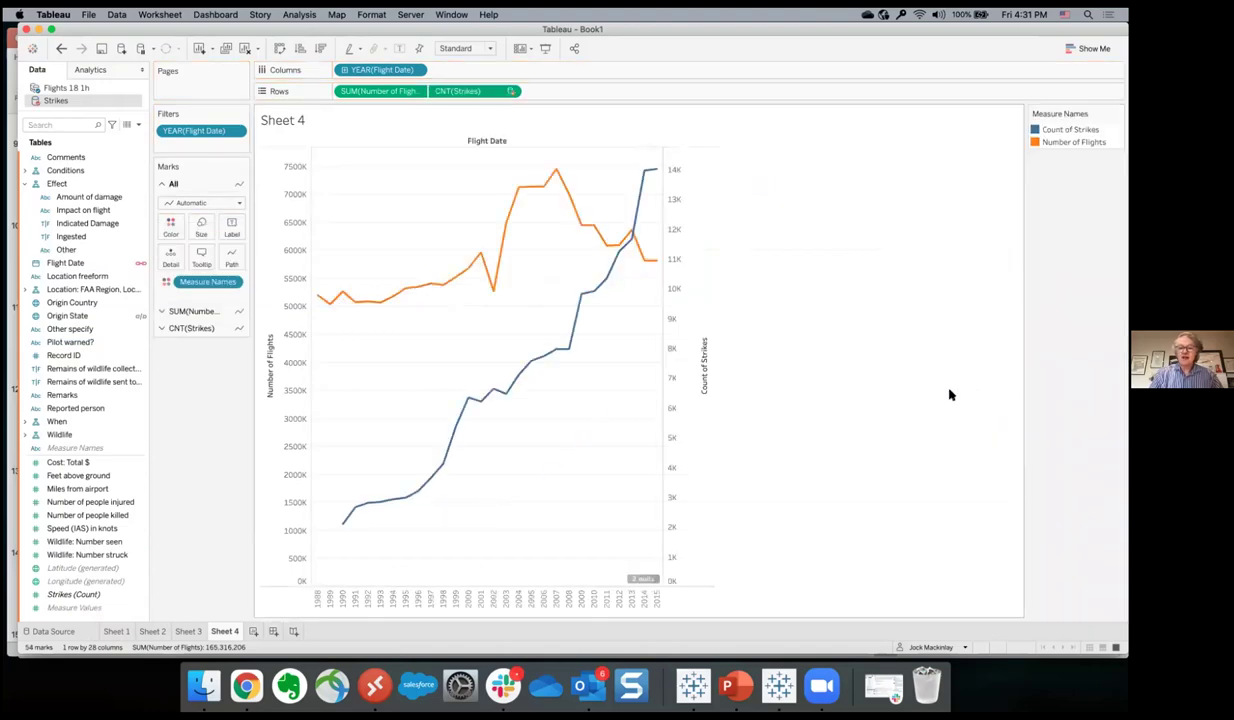
- Present slide 14, 'FAA Wildlife Strike Database', of Analytical Conversation v02 in PowerPoint Presenter View
mouse_move(544, 361)
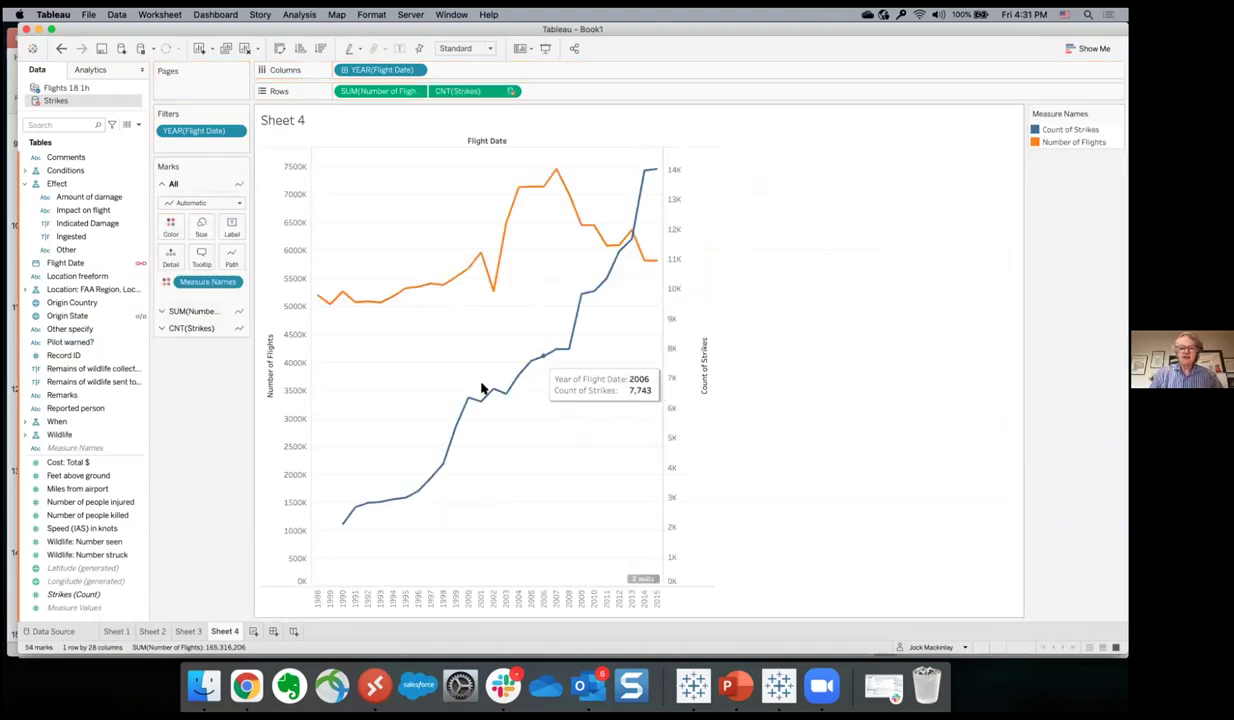
mouse_move(606, 279)
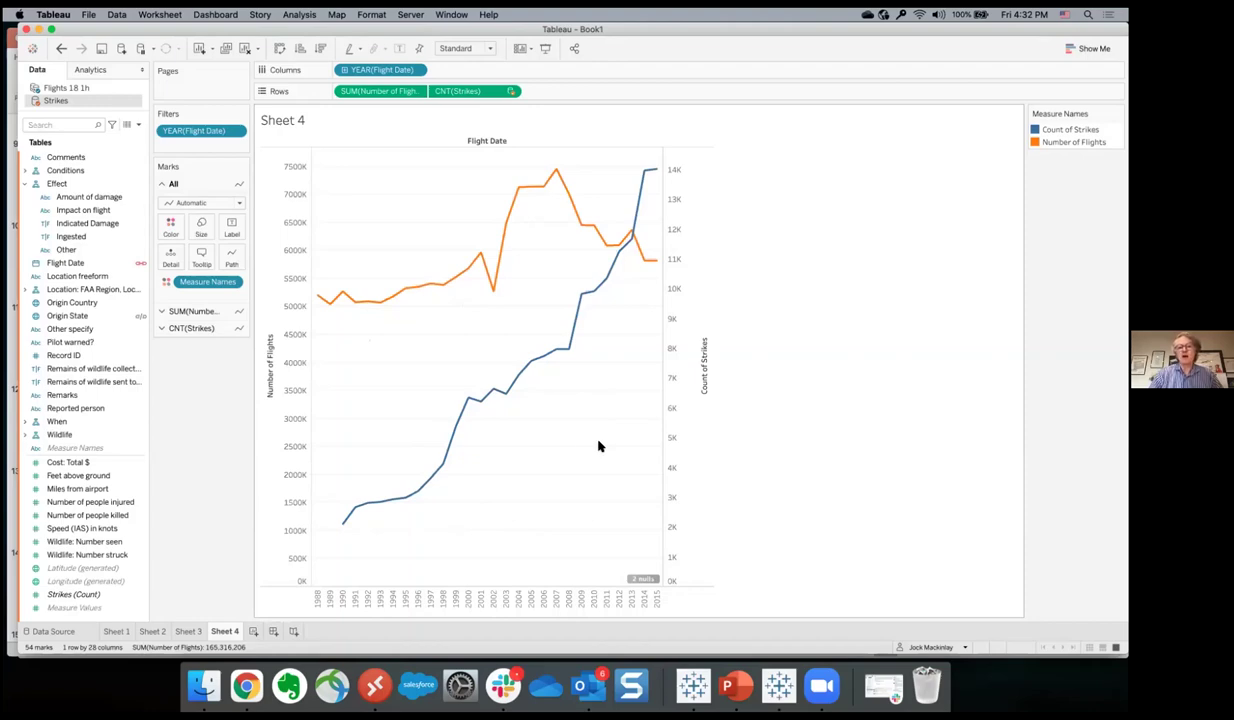
left_click(738, 688)
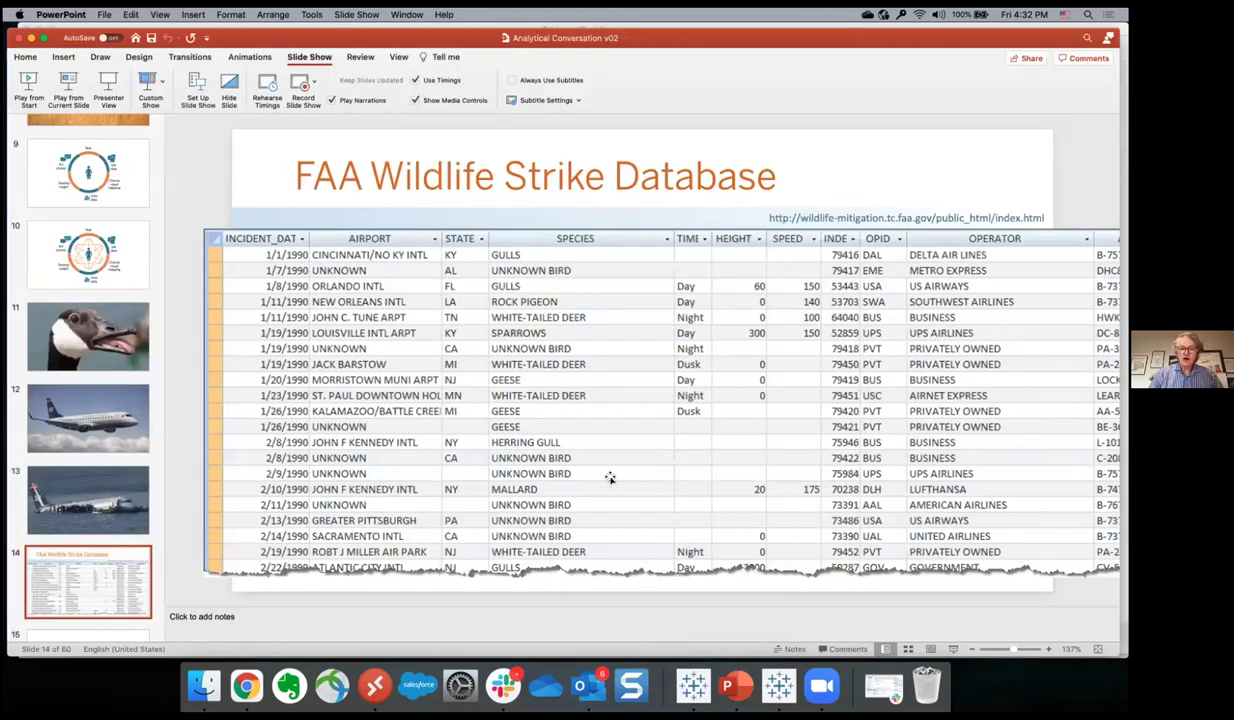
left_click(108, 84)
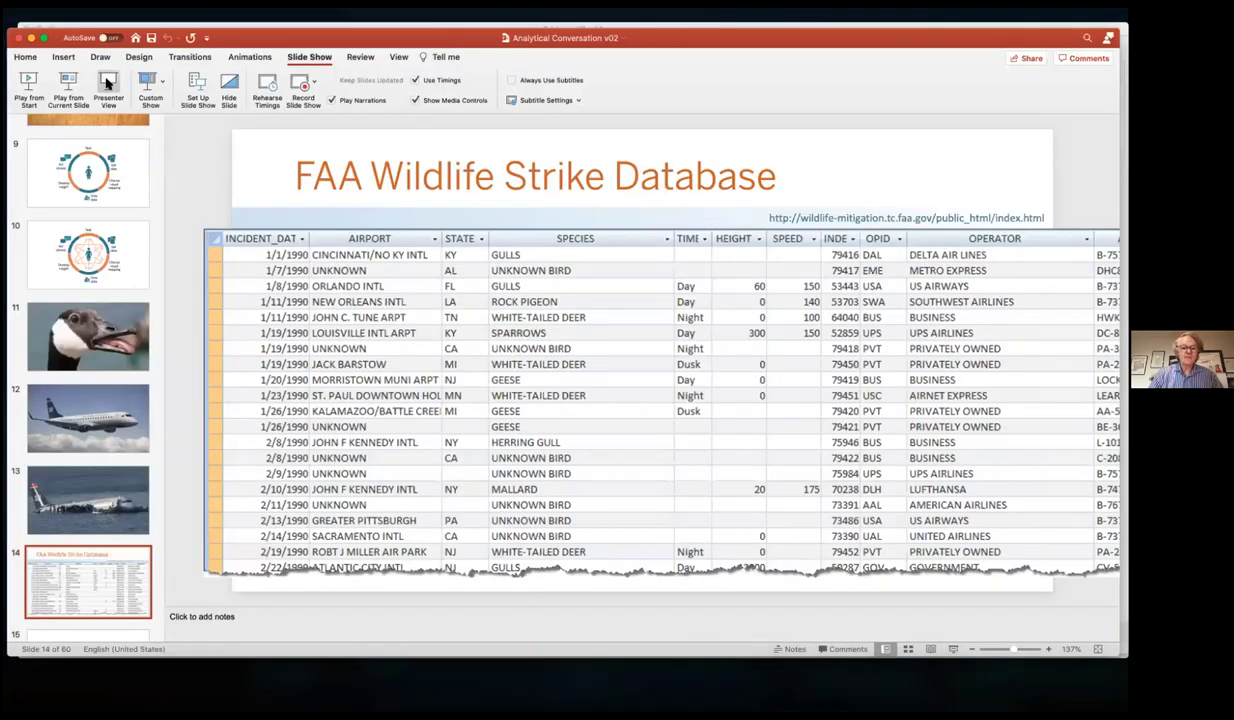